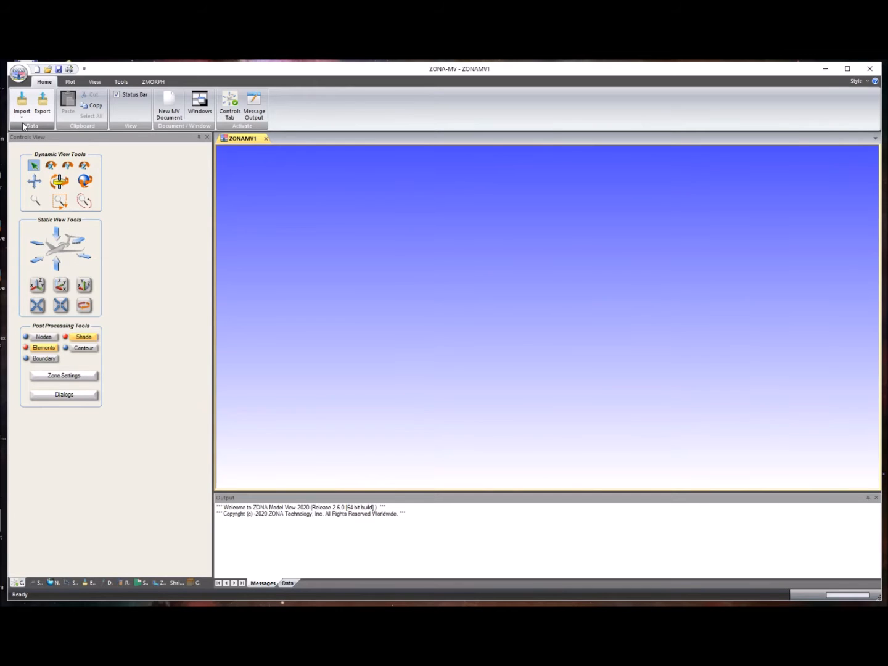
Import the Nastran bulk data input deck BAT12_Modal.bdf from the Export folder using ZNDAL
left_click(20, 123)
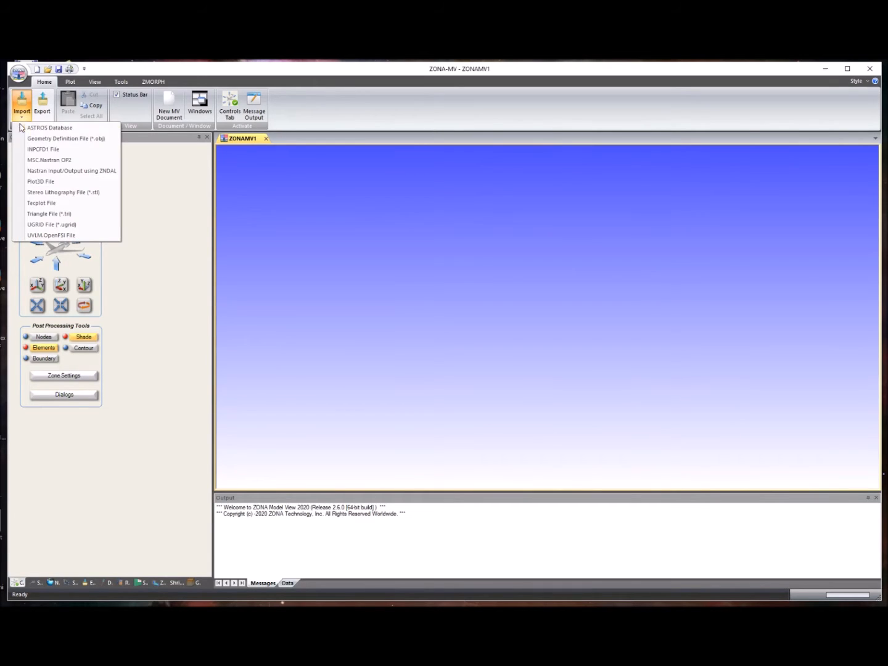
left_click(70, 171)
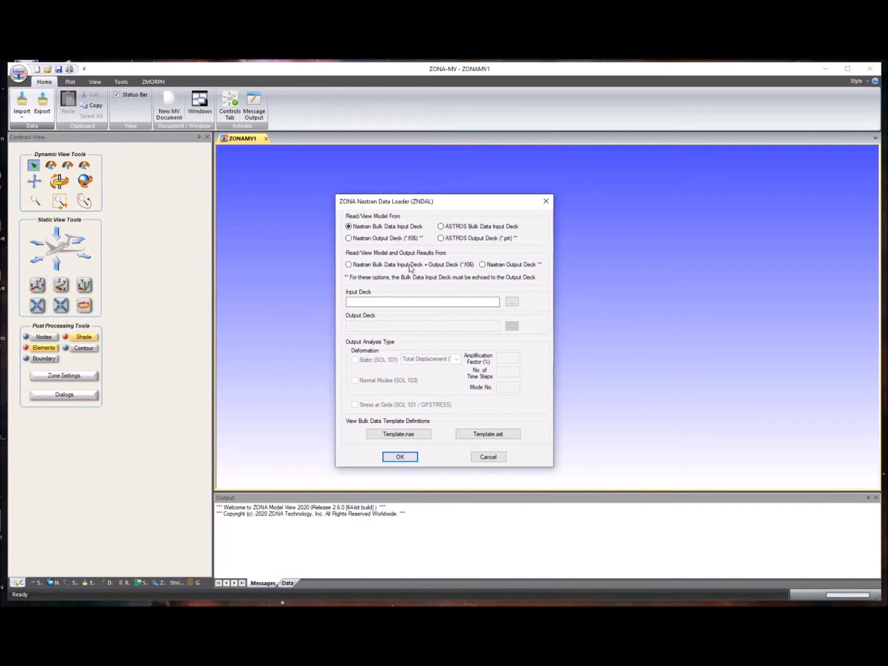
left_click(512, 303)
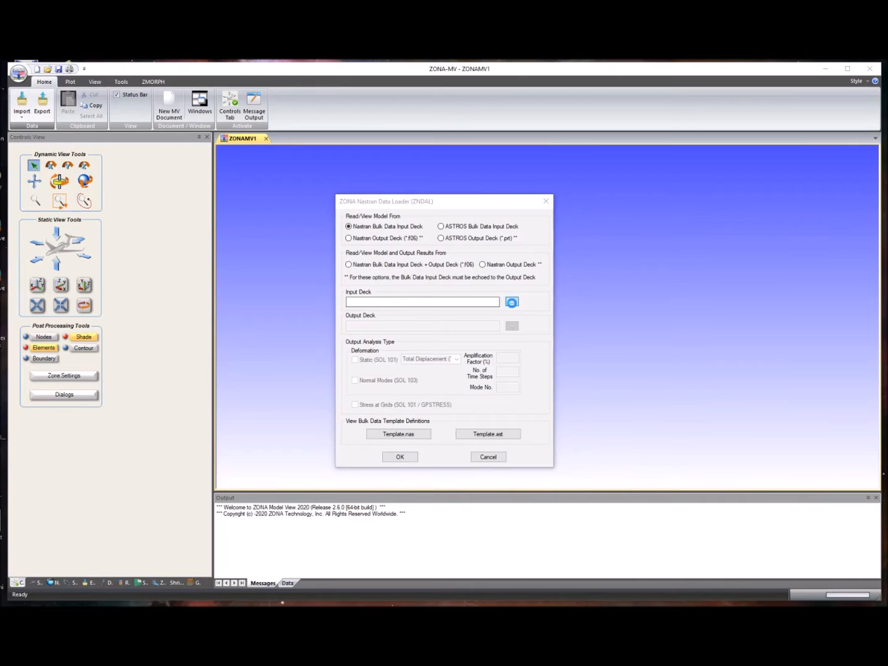
double_click(259, 210)
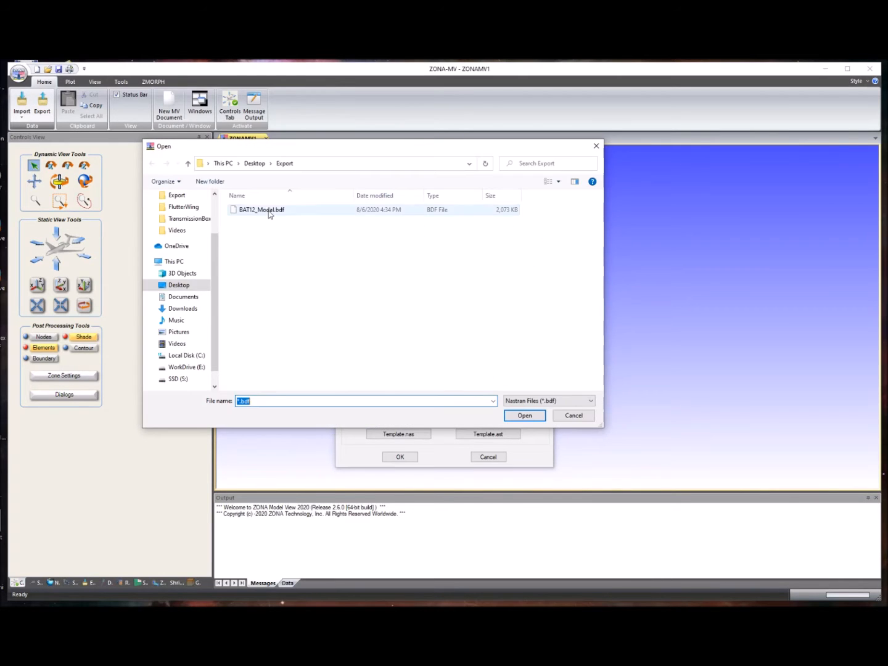
left_click(390, 457)
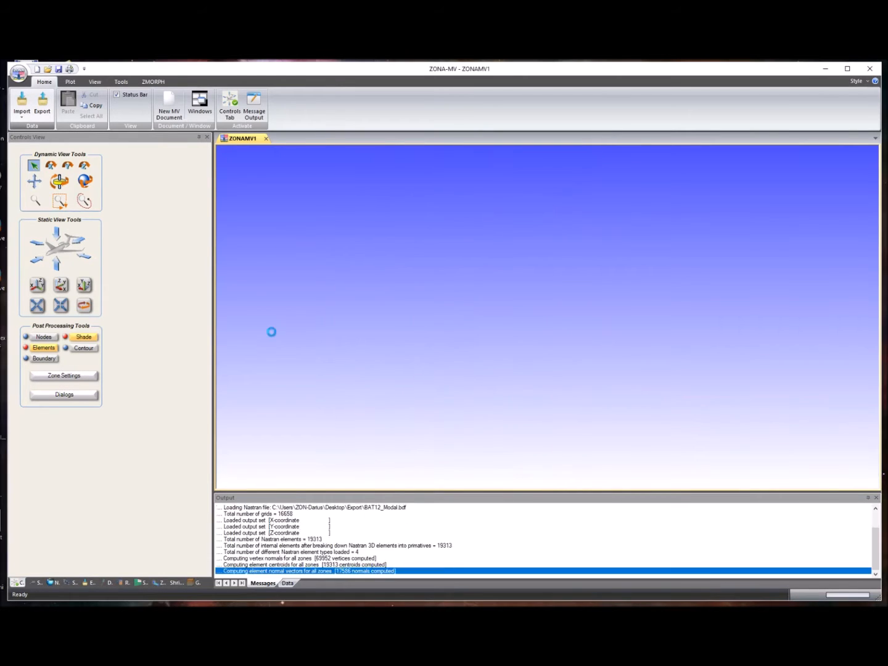
Hide the CQUAD4, CROD and CTRIA3 zones one after another to inspect the remaining elements of the aircraft model
left_click(86, 183)
left_click_drag(414, 352, 598, 320)
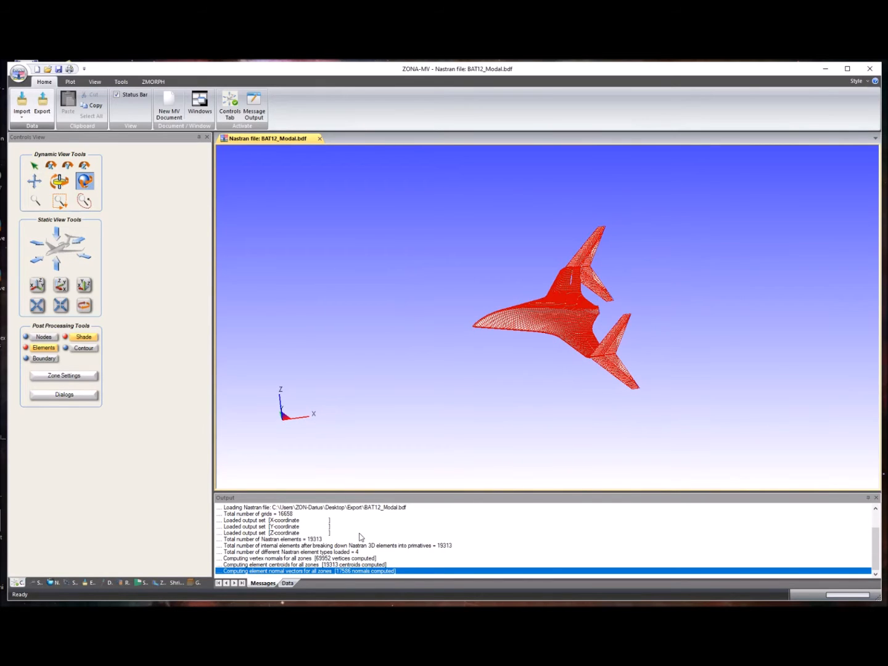
left_click(82, 374)
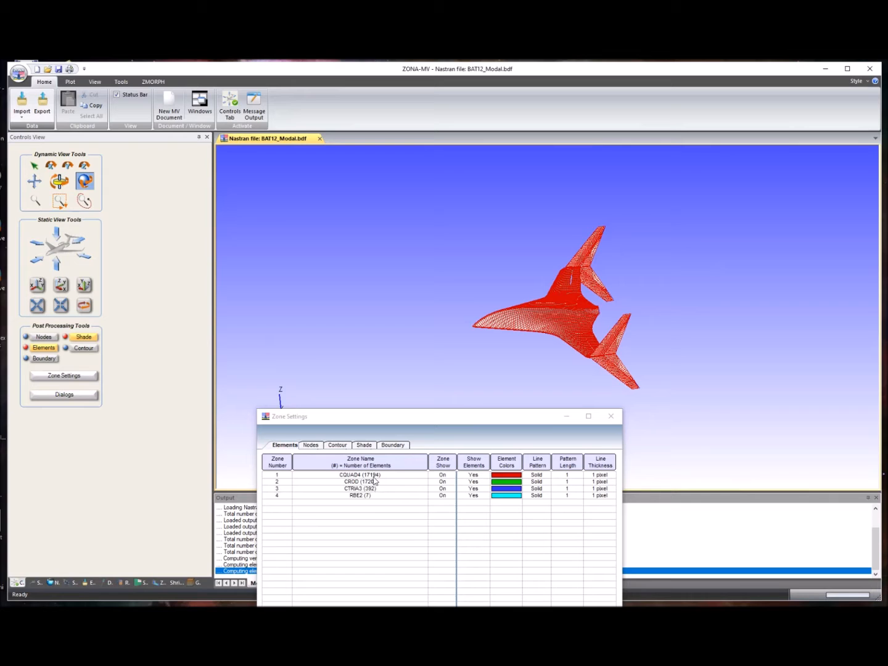
left_click(374, 477)
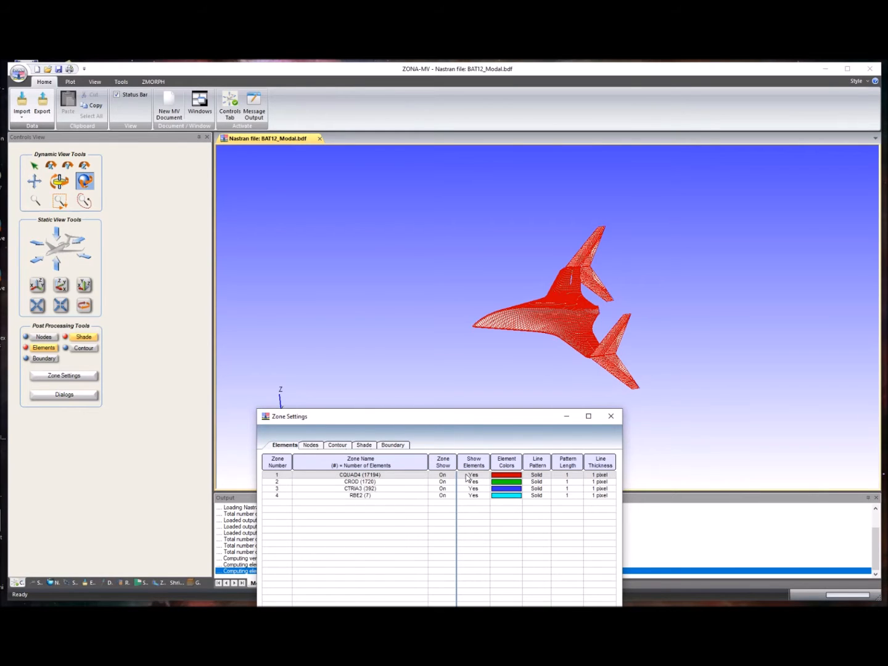
left_click(373, 482)
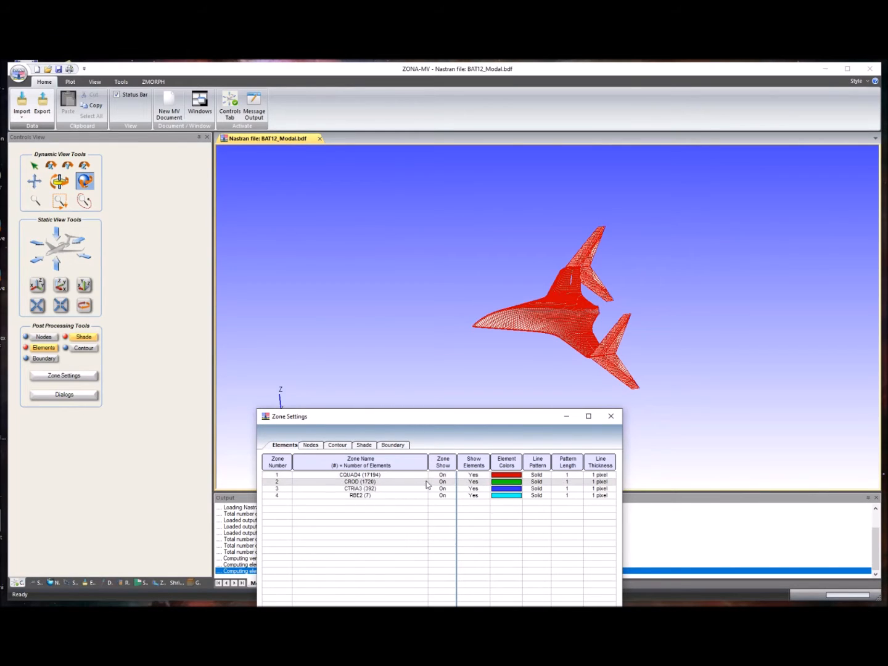
left_click(440, 475)
scroll(561, 300, "up", 2)
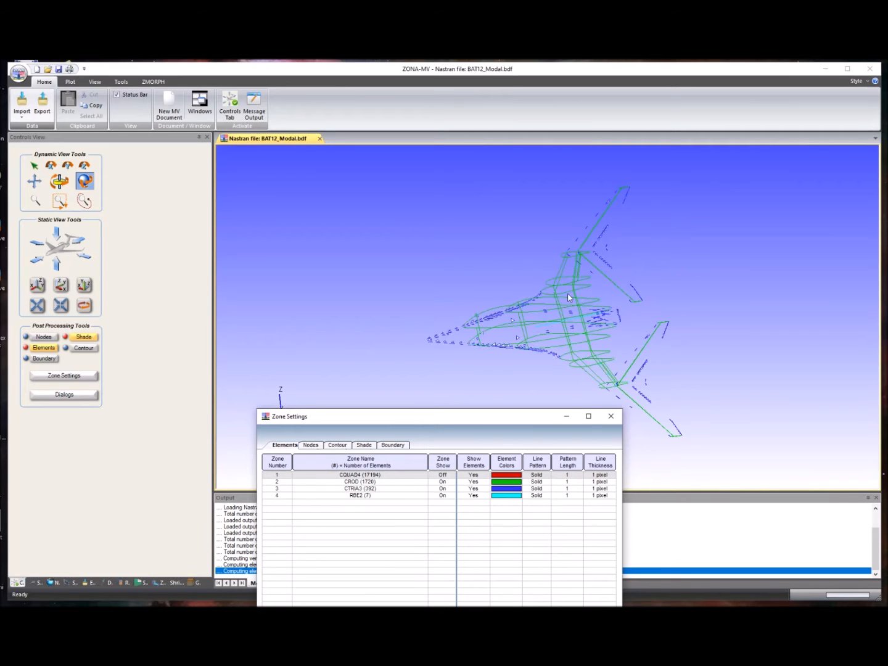
left_click(441, 482)
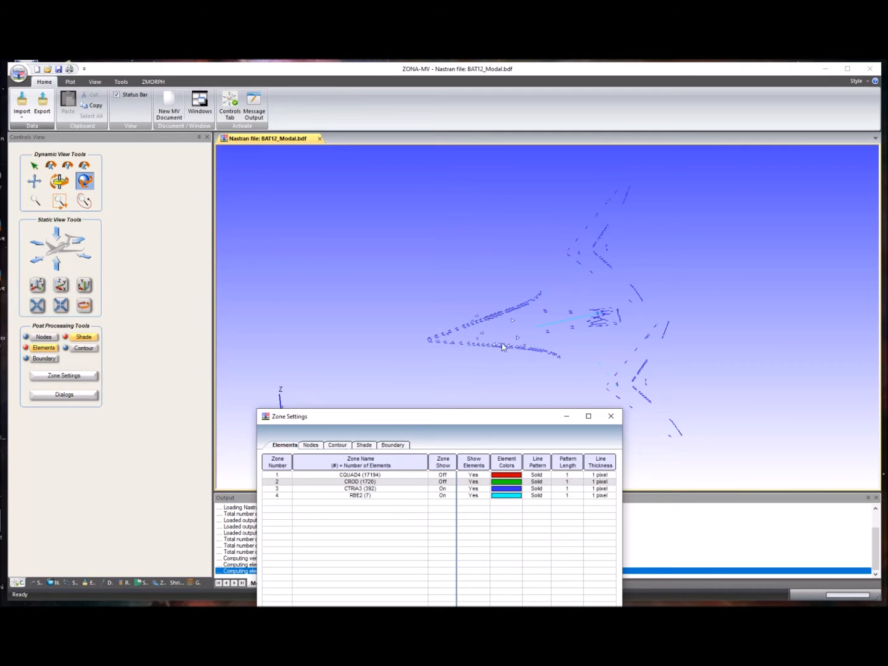
left_click(442, 489)
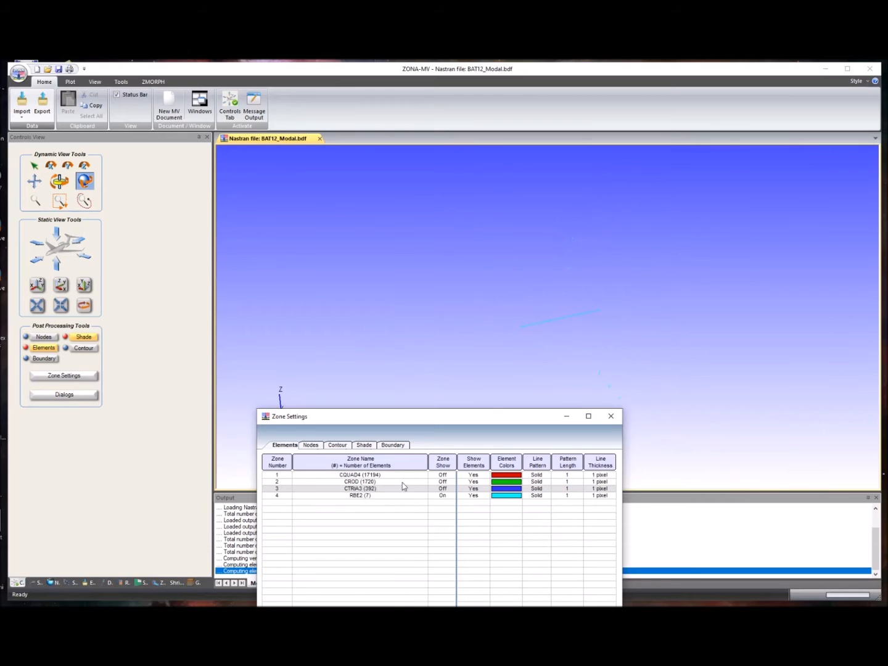
scroll(570, 264, "up", 3)
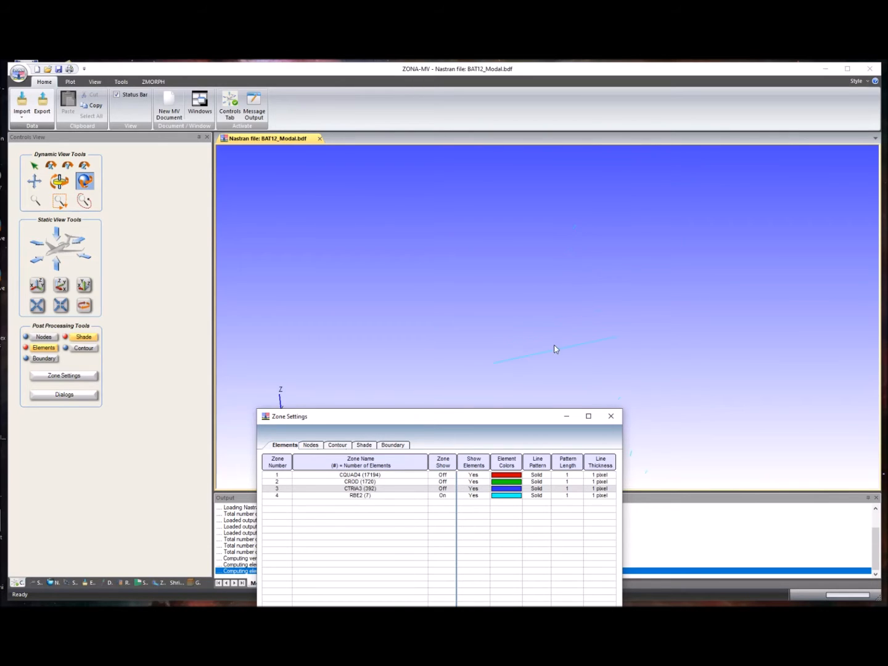
Show the CTRIA3, CROD and CQUAD4 zones again and close the zone settings
left_click(441, 488)
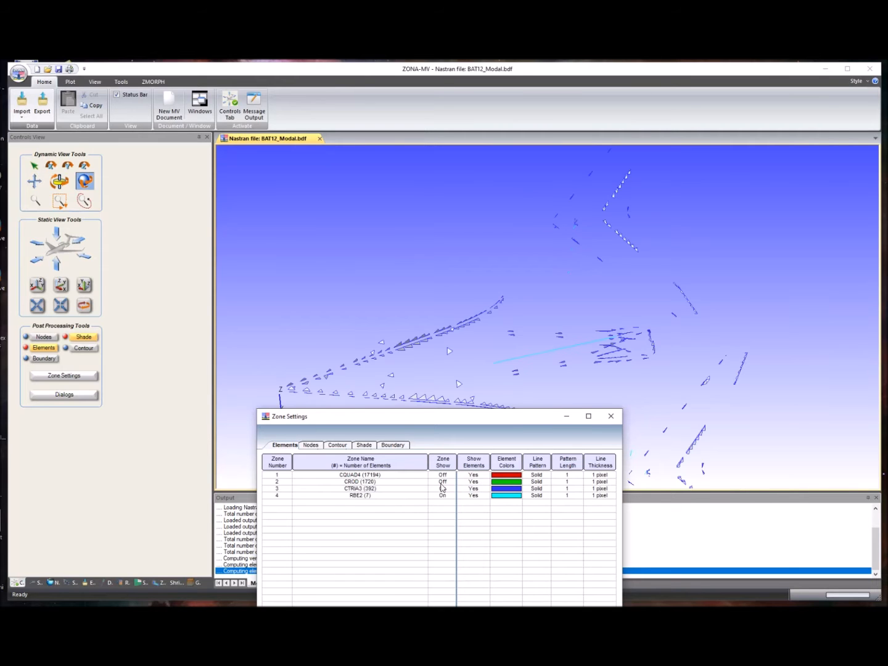
left_click(442, 481)
left_click(445, 475)
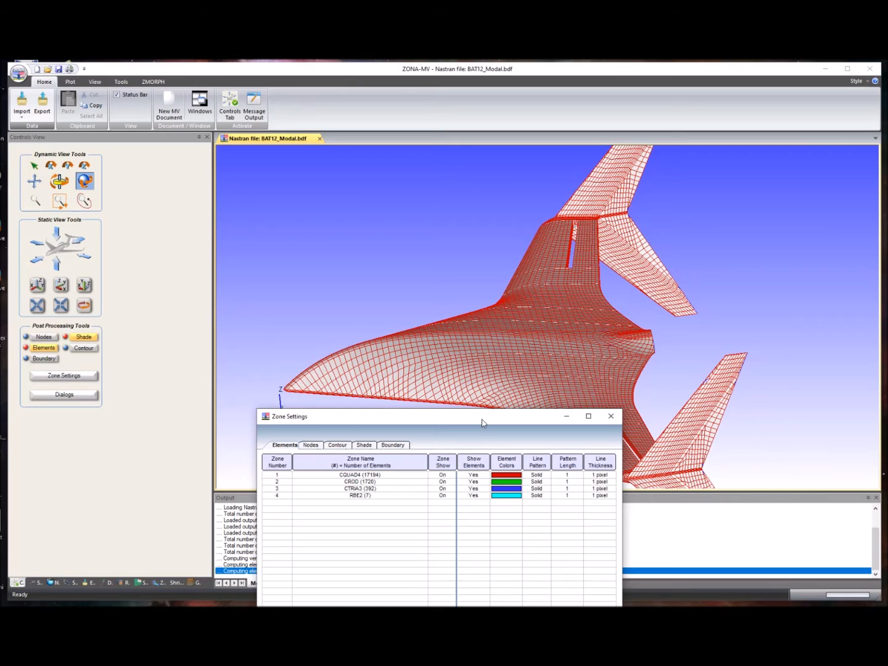
left_click(611, 417)
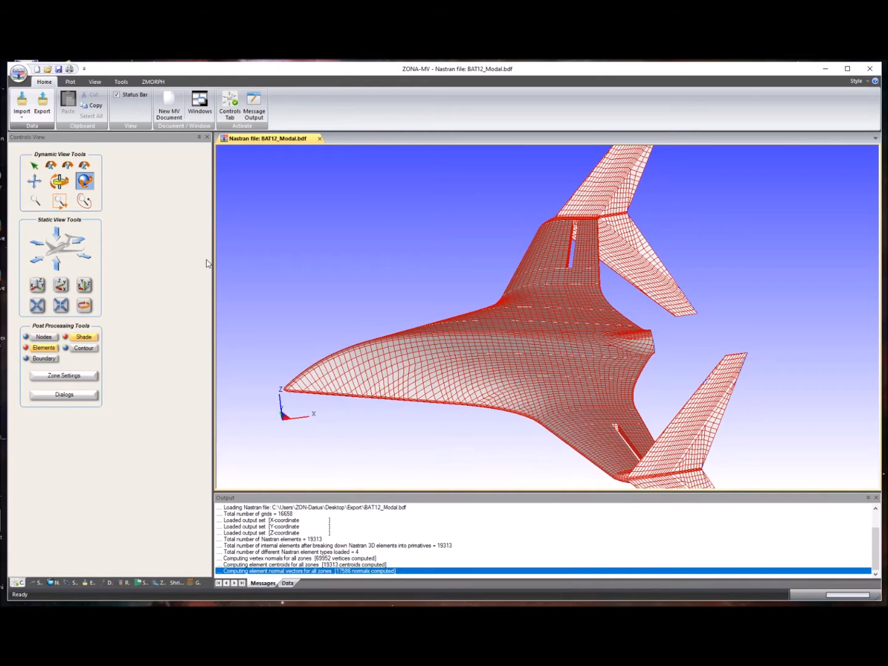
Set up an export of the zone data in Bulk Data format with GRID entries included
left_click(44, 109)
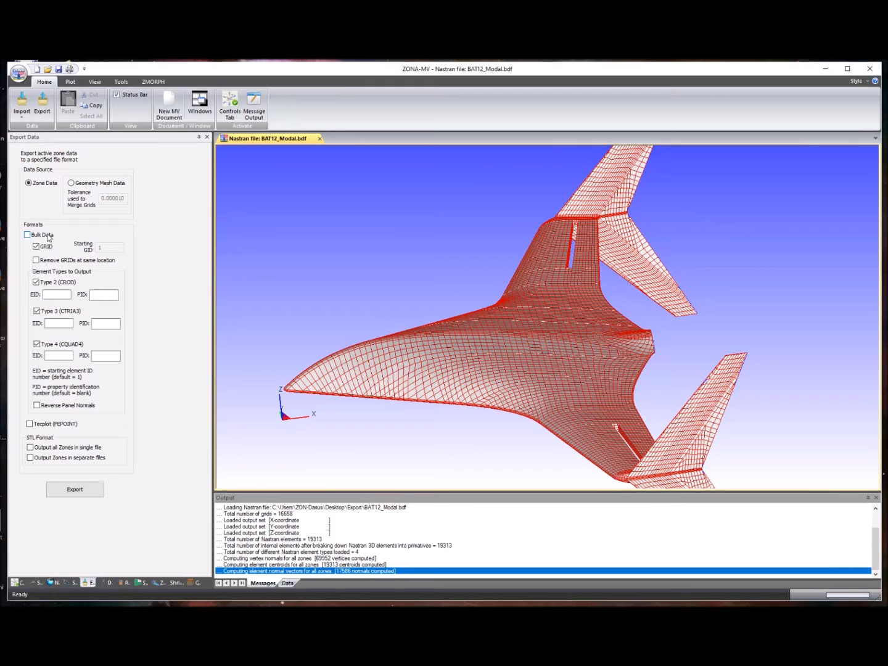
left_click(27, 234)
left_click(32, 425)
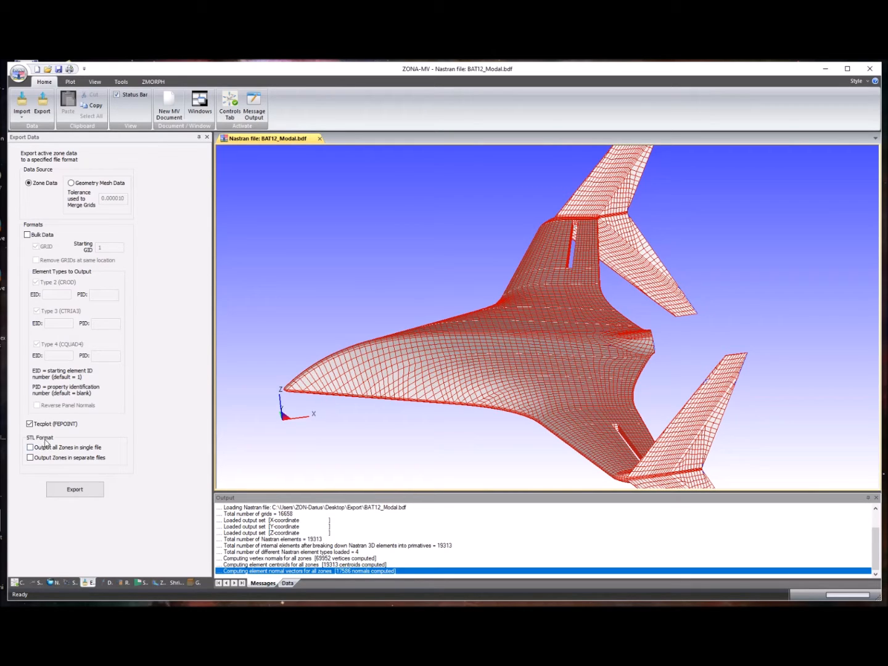
left_click(42, 451)
left_click(31, 459)
left_click(27, 236)
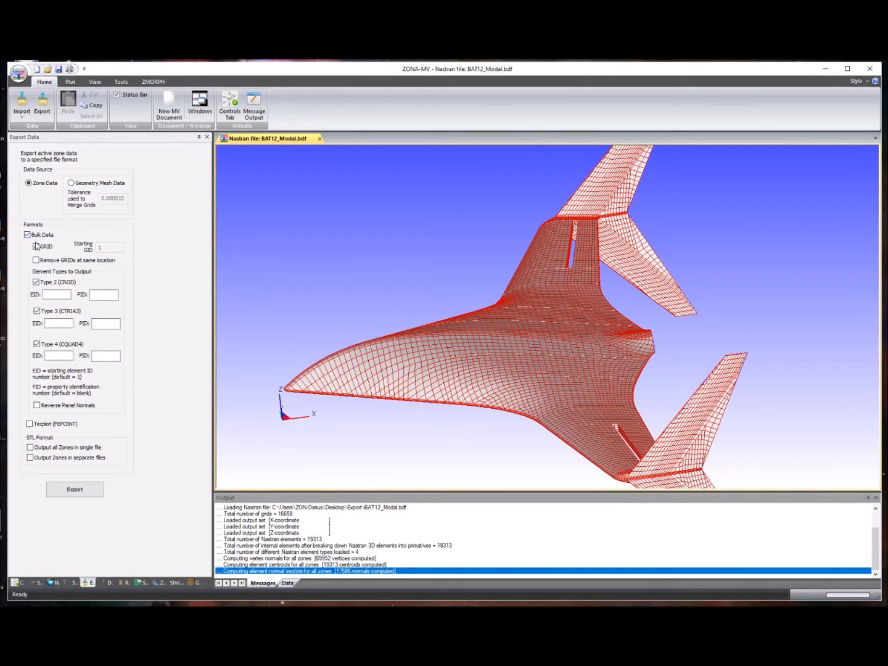
left_click(36, 246)
Set the starting EID and the PID of the CROD elements both to 20001
left_click(46, 296)
type("1")
left_click_drag(65, 295, 33, 296)
right_click(64, 294)
left_click(97, 326)
left_click(103, 294)
right_click(103, 295)
left_click(132, 337)
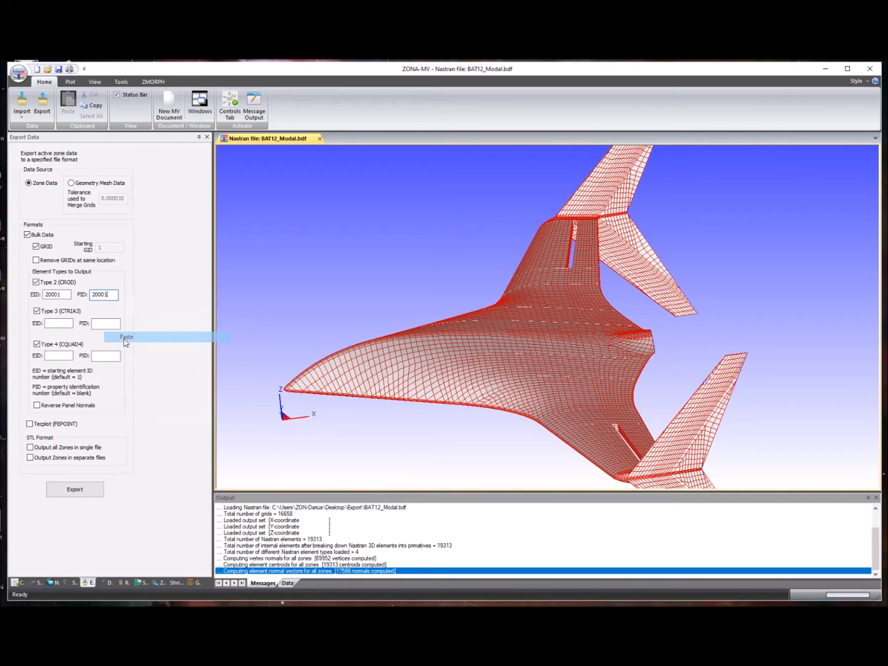
Set the starting EID and the PID of the CTRIA3 elements both to 40001
left_click(70, 324)
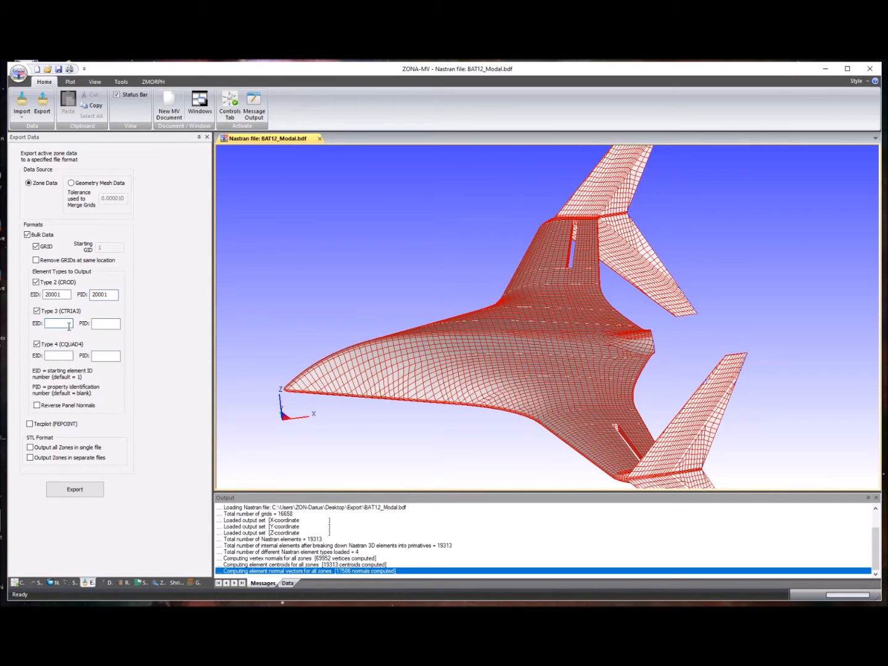
type("40001")
left_click_drag(68, 322, 45, 325)
right_click(54, 323)
left_click(77, 352)
left_click(103, 323)
right_click(105, 324)
left_click(128, 367)
Set the starting EID and the PID of the CQUAD4 elements both to 60001
left_click(65, 356)
left_click_drag(71, 356, 44, 357)
right_click(58, 358)
left_click(80, 389)
left_click(105, 356)
right_click(102, 356)
left_click(125, 399)
Export the zone data to the Export folder as a bulk data file named NastranBulkData
left_click(70, 486)
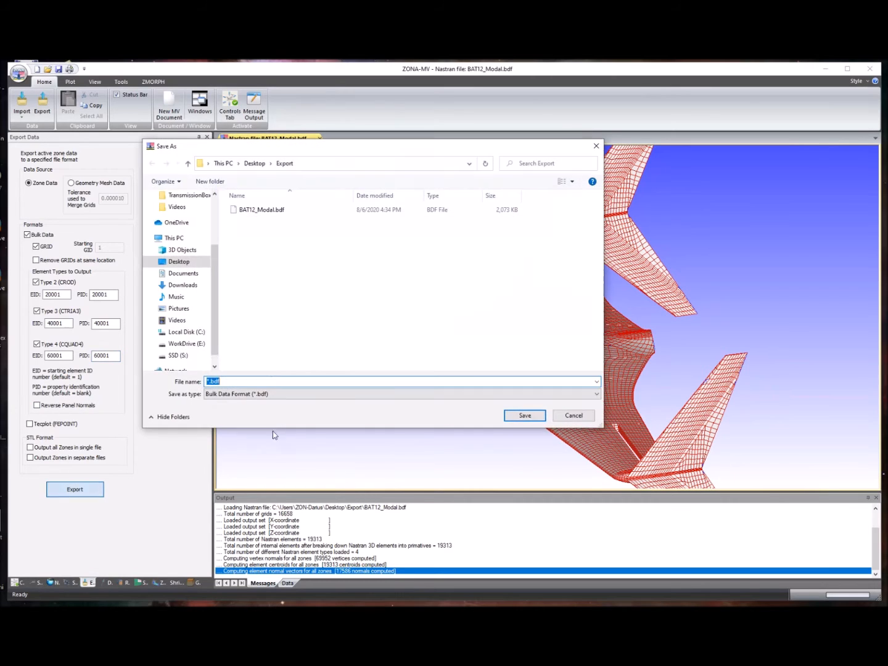
left_click(208, 381)
type("NastranBulkData")
left_click(536, 417)
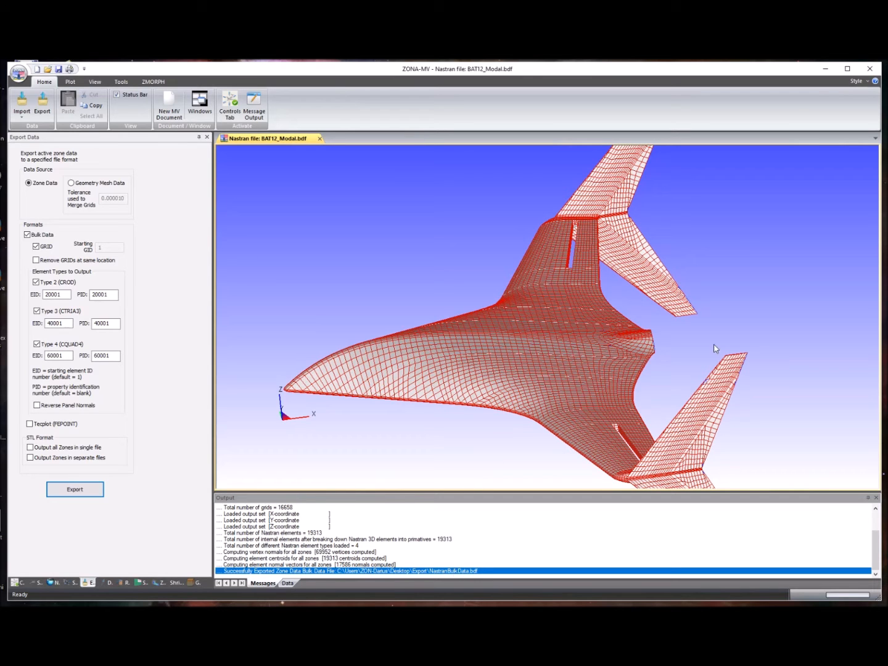
Switch to the Export folder, open NastranBulkData.bdf in gVim and enlarge its window
left_click(825, 69)
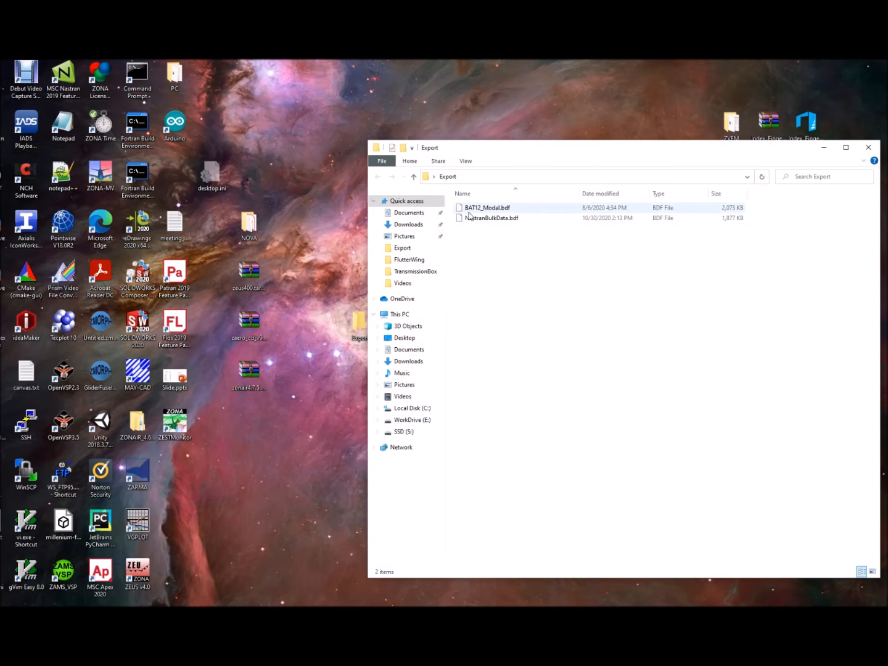
left_click_drag(472, 218, 25, 525)
key("Return")
left_click_drag(213, 115, 439, 113)
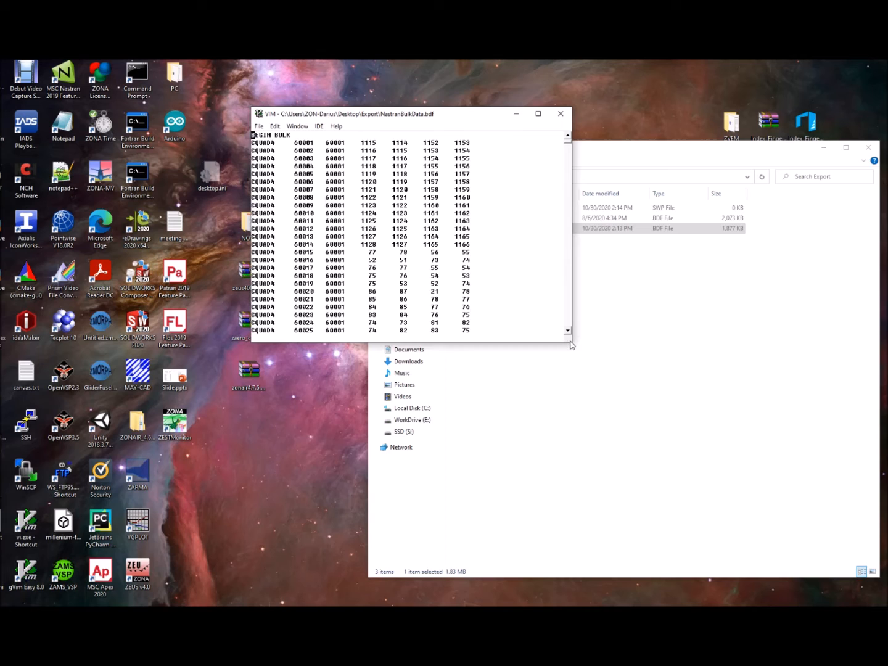
left_click_drag(573, 342, 696, 519)
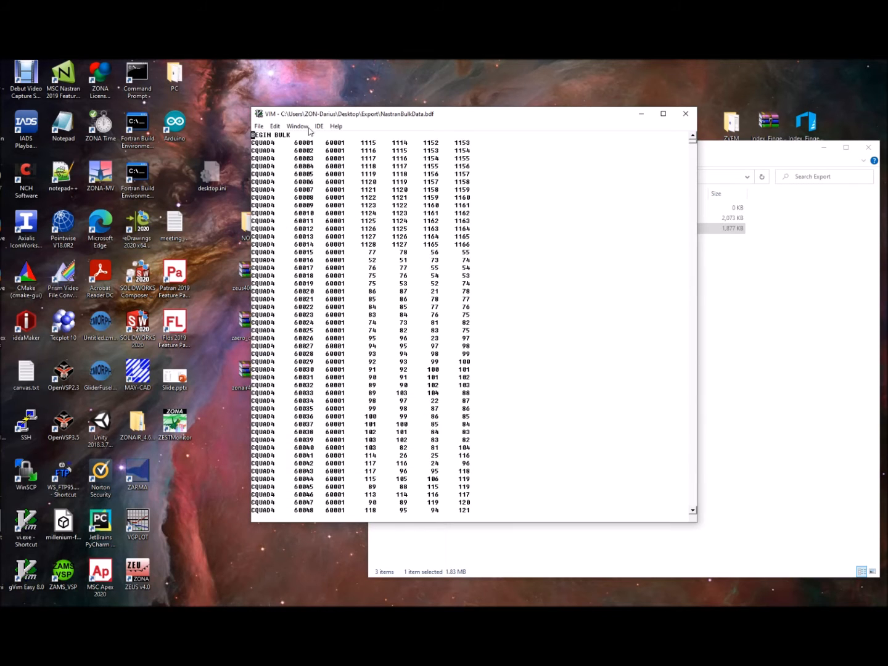
left_click_drag(359, 114, 329, 116)
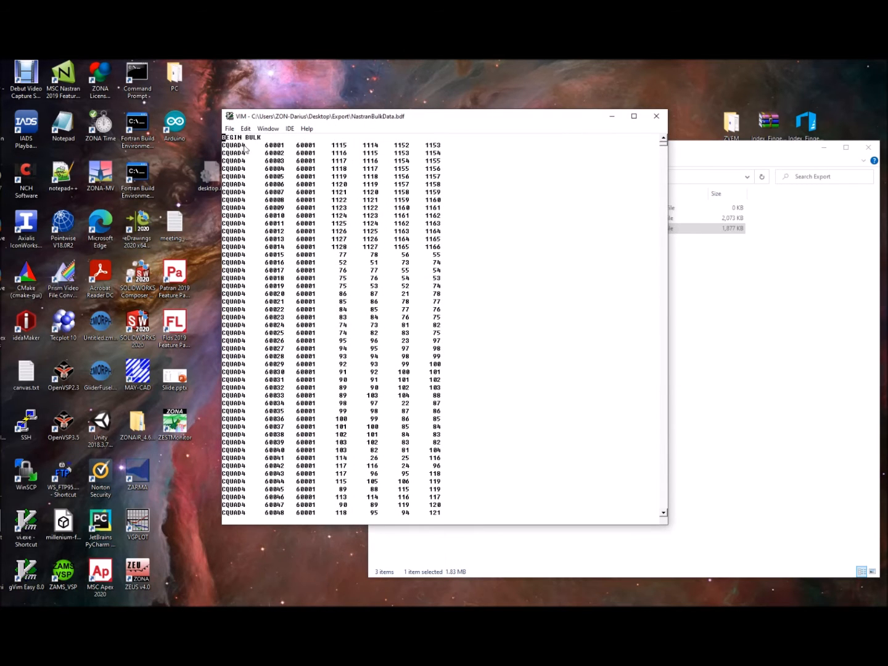
Check the starting CQUAD4 IDs, and search the file for the first CROD and CTRIA3 entries to check theirs
left_click_drag(266, 147, 283, 148)
left_click(268, 176)
type("CROD")
key("Return")
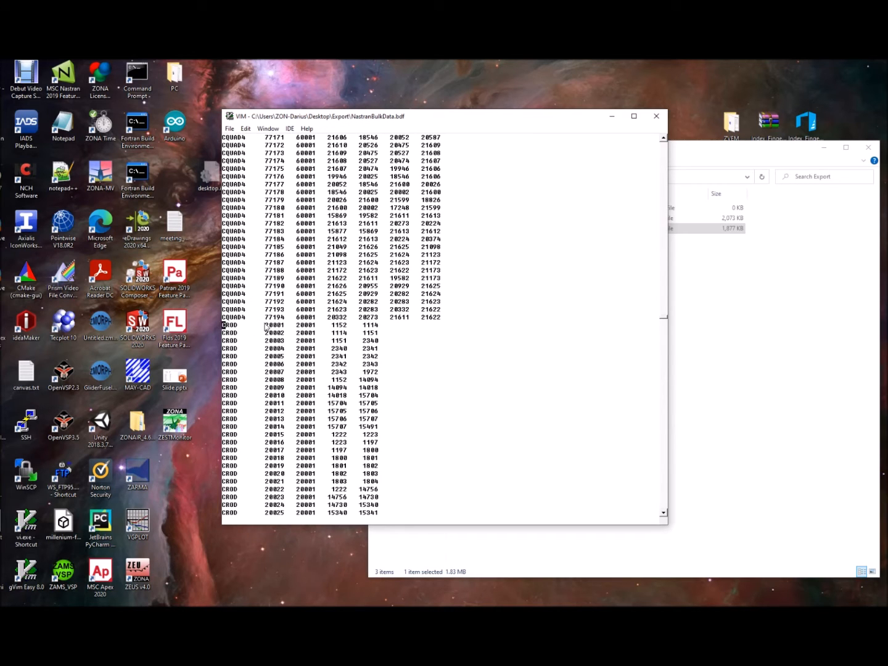
left_click_drag(267, 327, 286, 329)
left_click(328, 349)
type("/CTR")
key("Return")
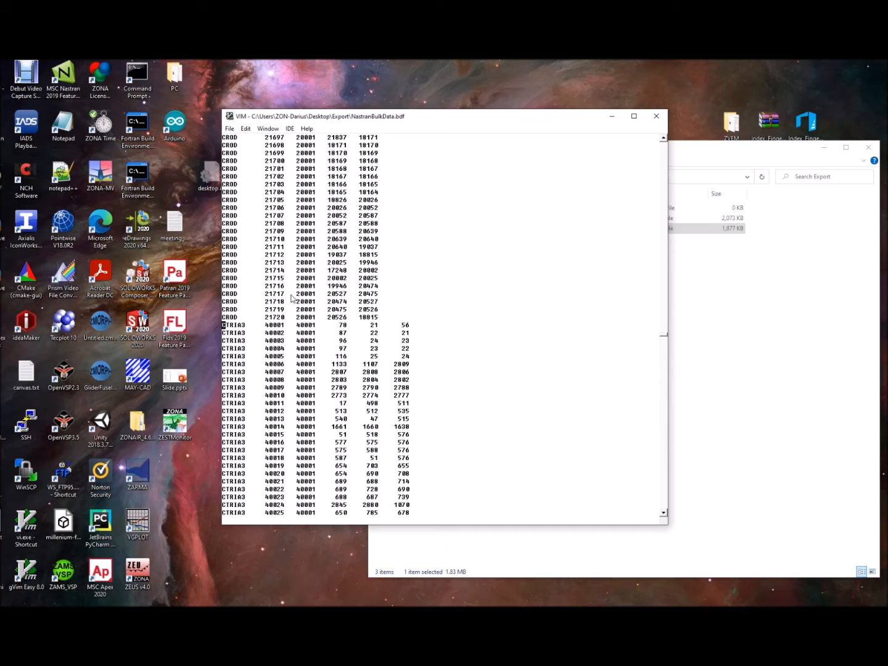
Check the CTRIA3 IDs, examine the GRID entries through to the end of the file, and close it
left_click_drag(265, 325, 285, 330)
key("y")
type("ke")
type("/GRID")
key("Return")
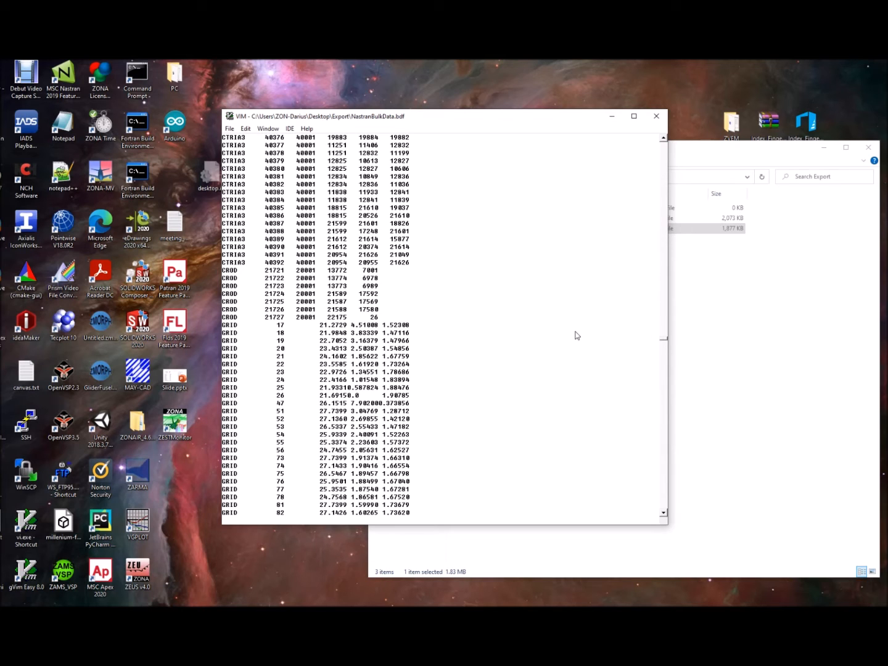
key("shift+g")
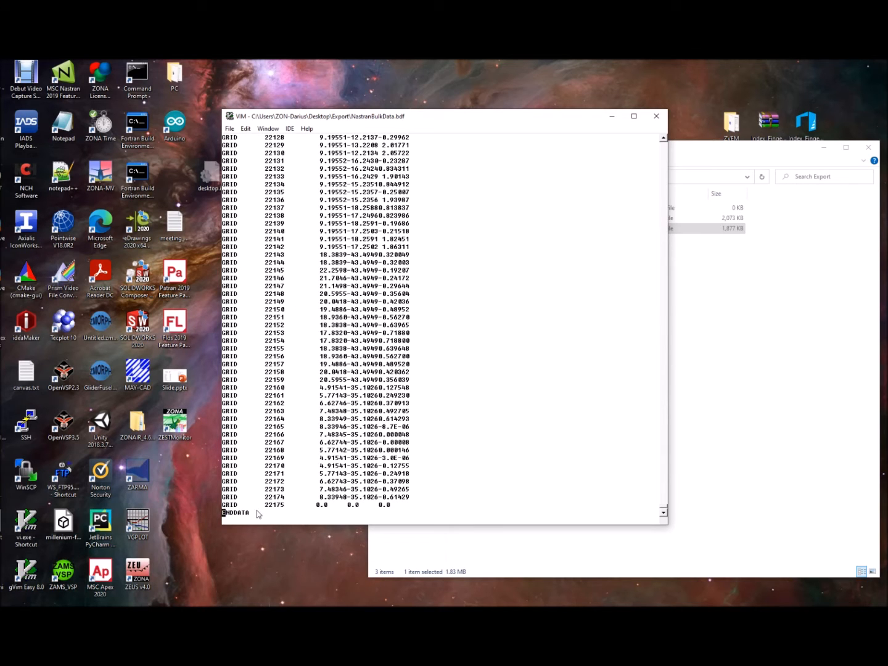
left_click(656, 116)
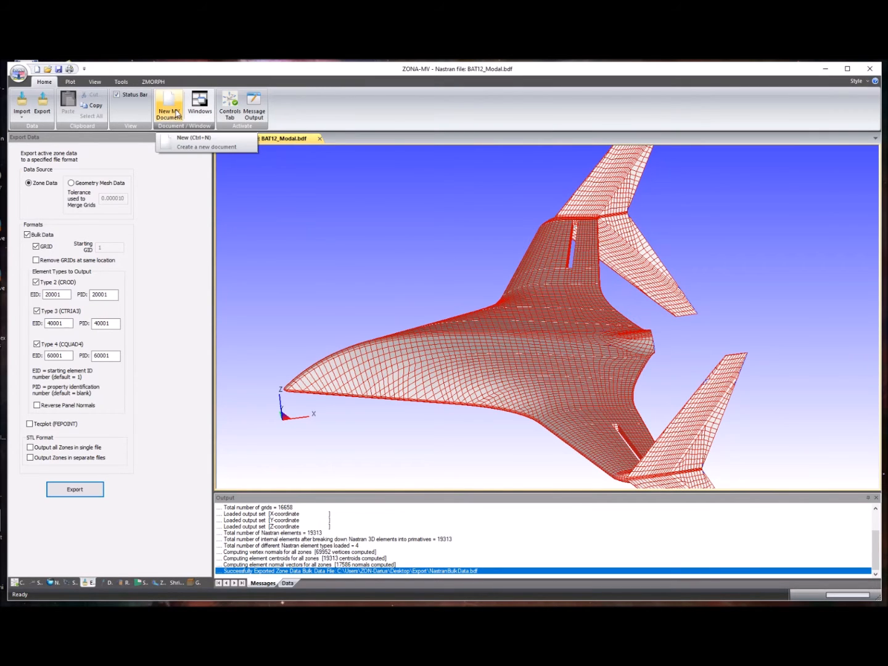
Create a new document and import NastranBulkData.bdf from the Export folder as a Nastran bulk data input deck
left_click(172, 111)
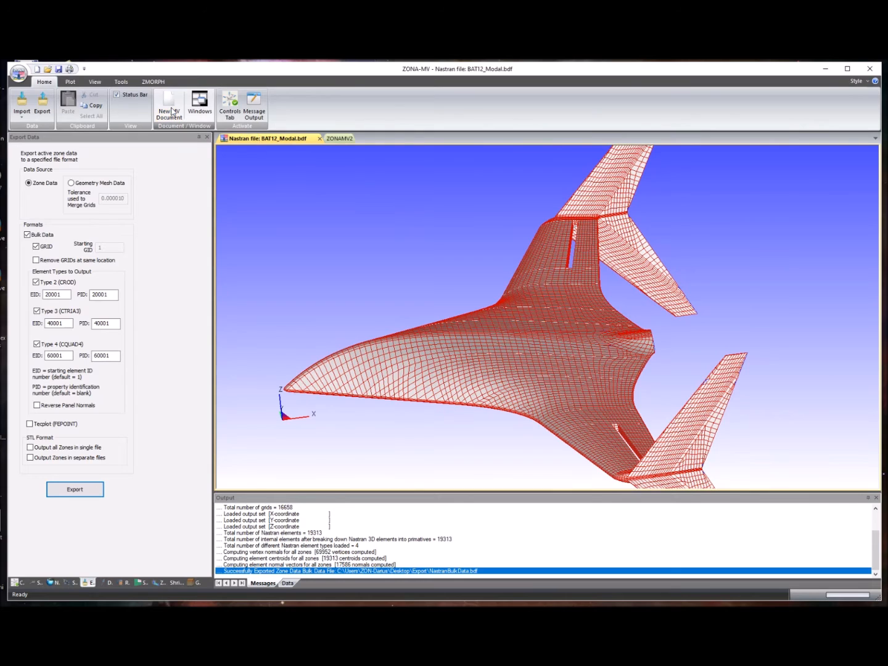
left_click(22, 112)
left_click(57, 174)
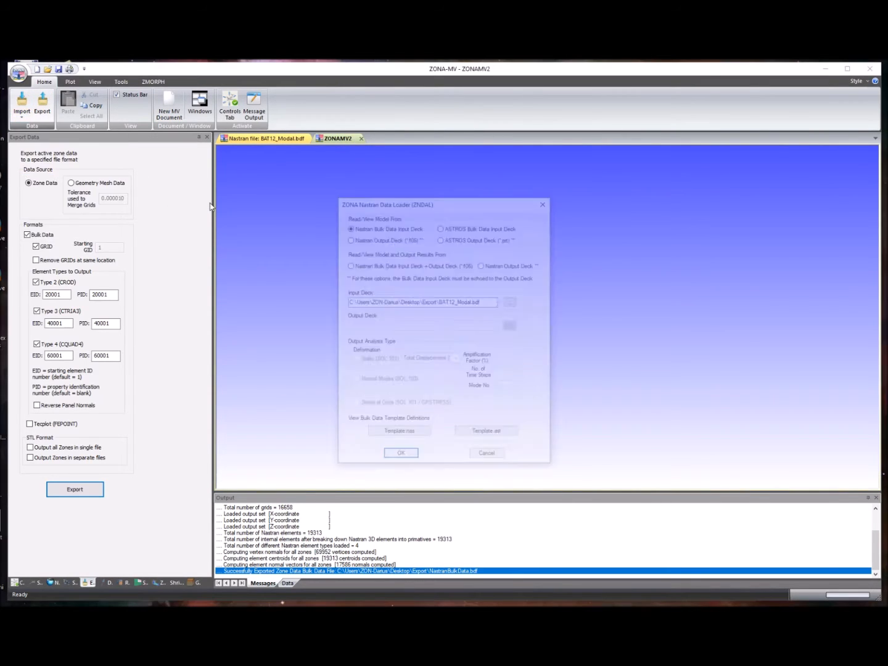
left_click(512, 303)
left_click(262, 220)
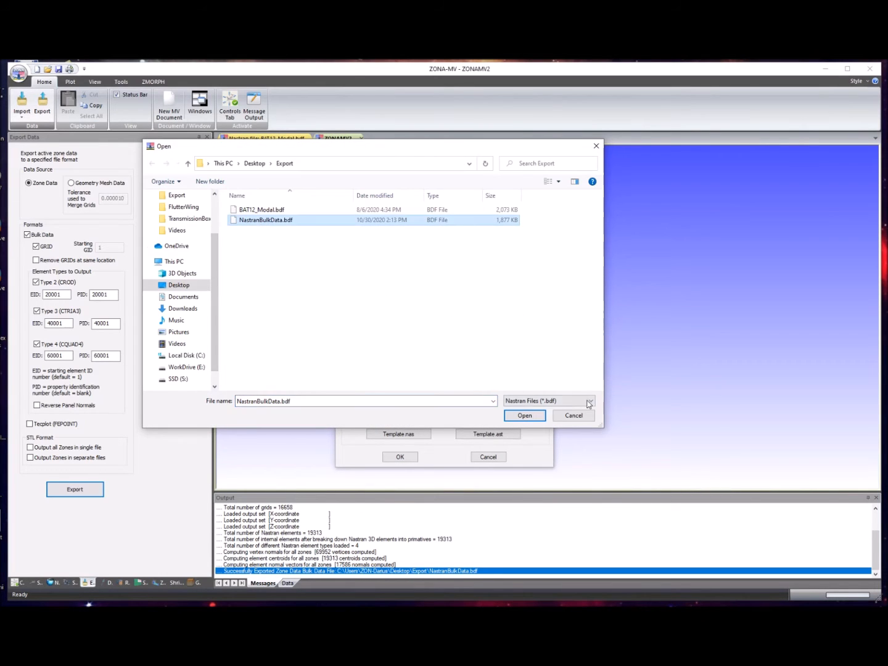
left_click(525, 415)
left_click(401, 457)
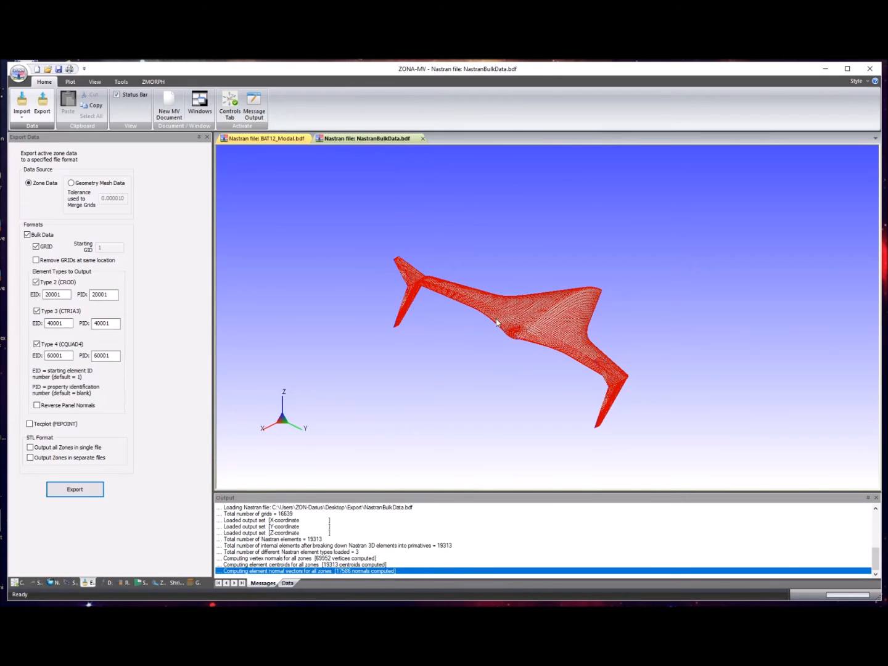
Orbit and enlarge the re-imported NastranBulkData model and compare it visually with the original BAT12_Modal model
left_click(21, 579)
left_click(84, 181)
left_click_drag(392, 326, 601, 310)
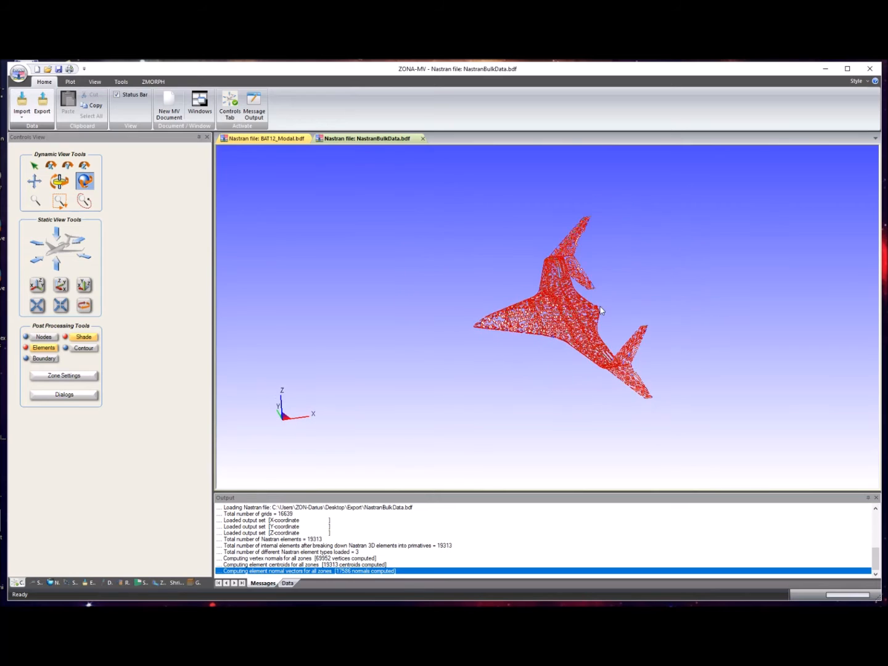
scroll(601, 310, "up", 5)
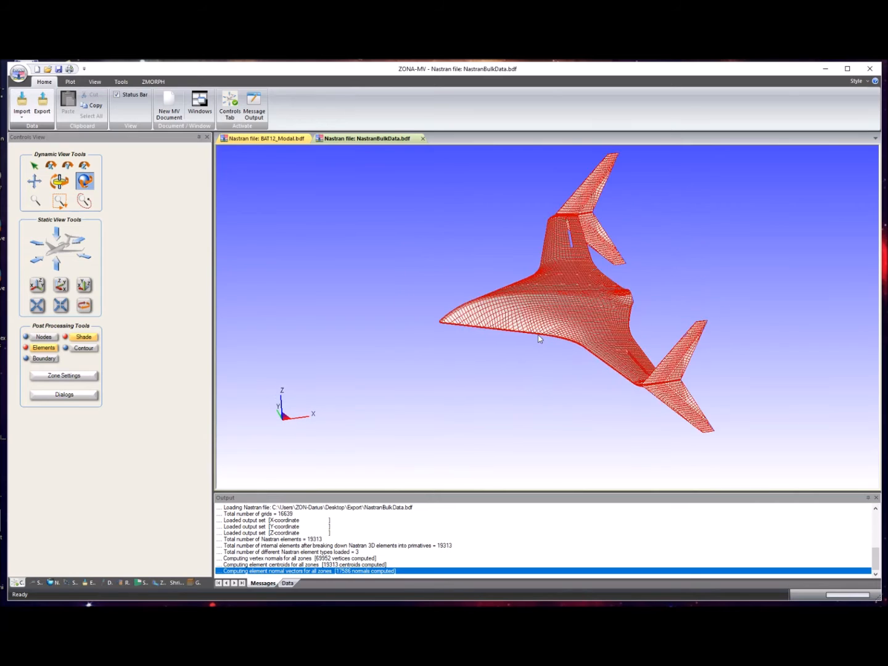
left_click(271, 139)
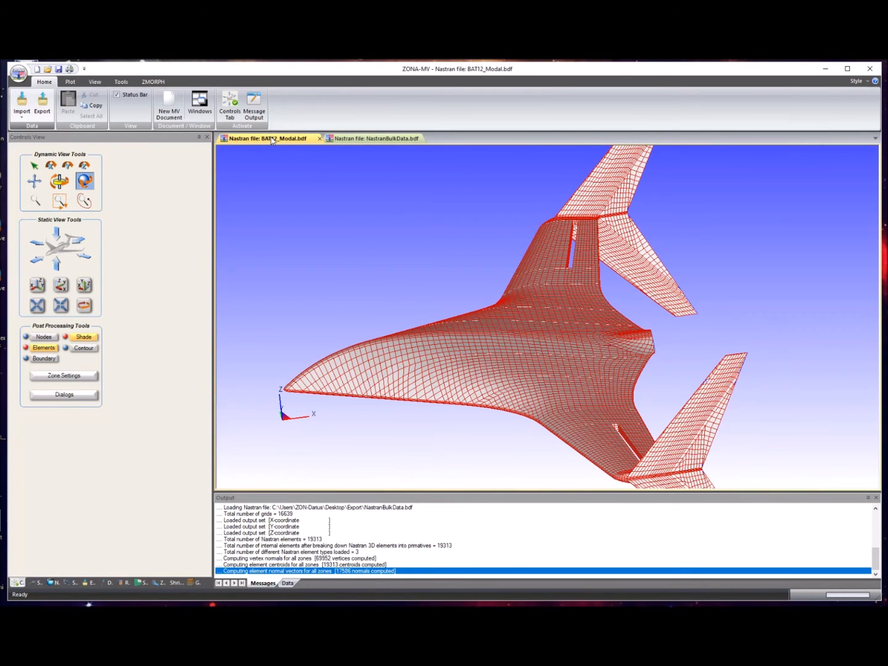
left_click(355, 140)
Check the CQUAD4, CROD and CTRIA3 element zones of the NastranBulkData model in Zone Settings, and close the window
left_click(63, 375)
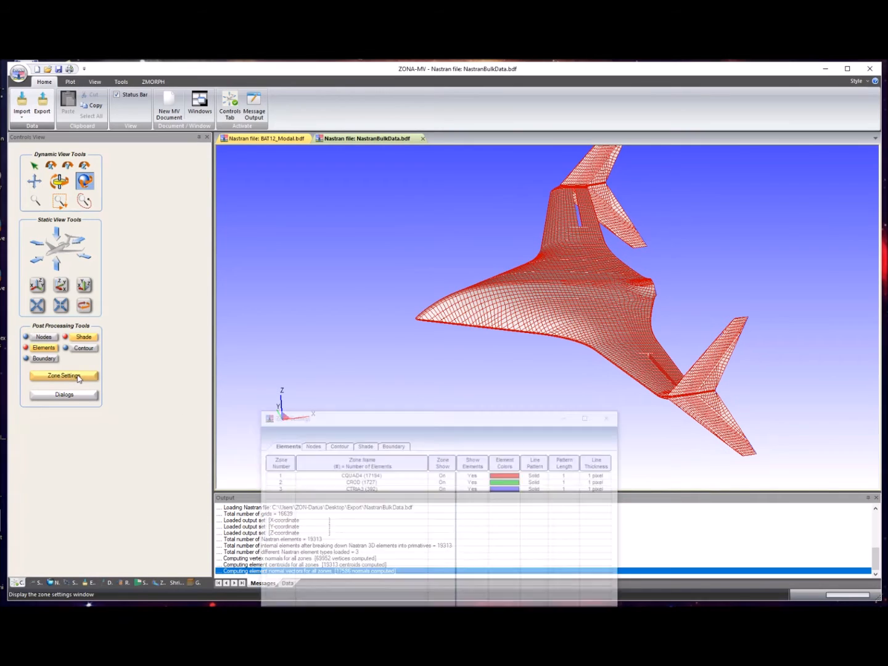
left_click(367, 483)
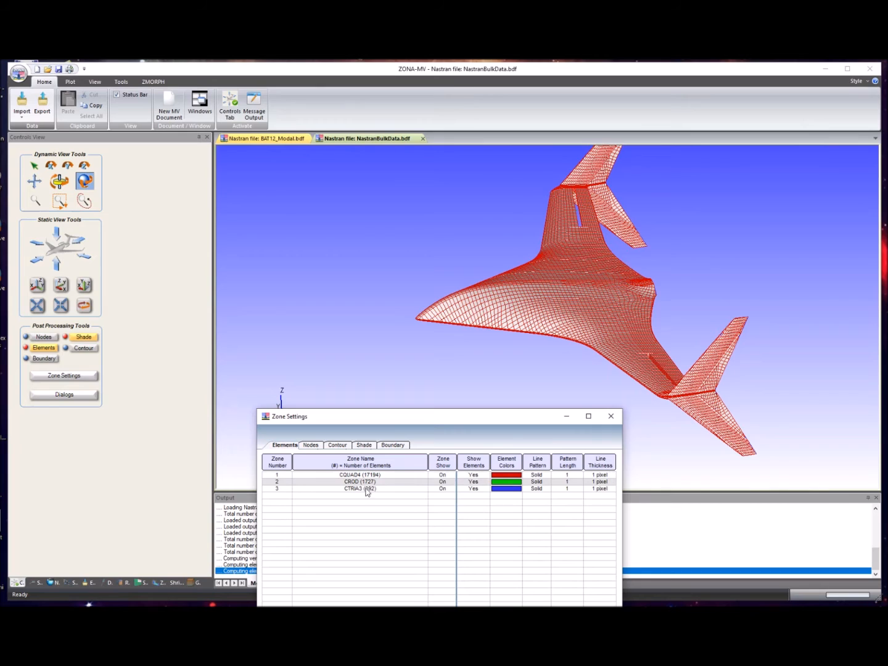
left_click(366, 488)
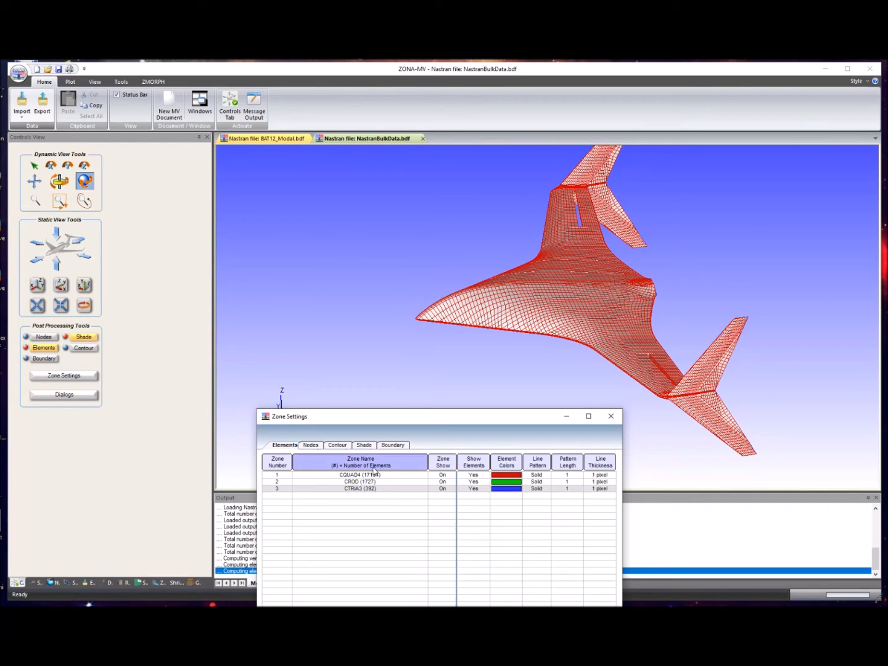
left_click(610, 416)
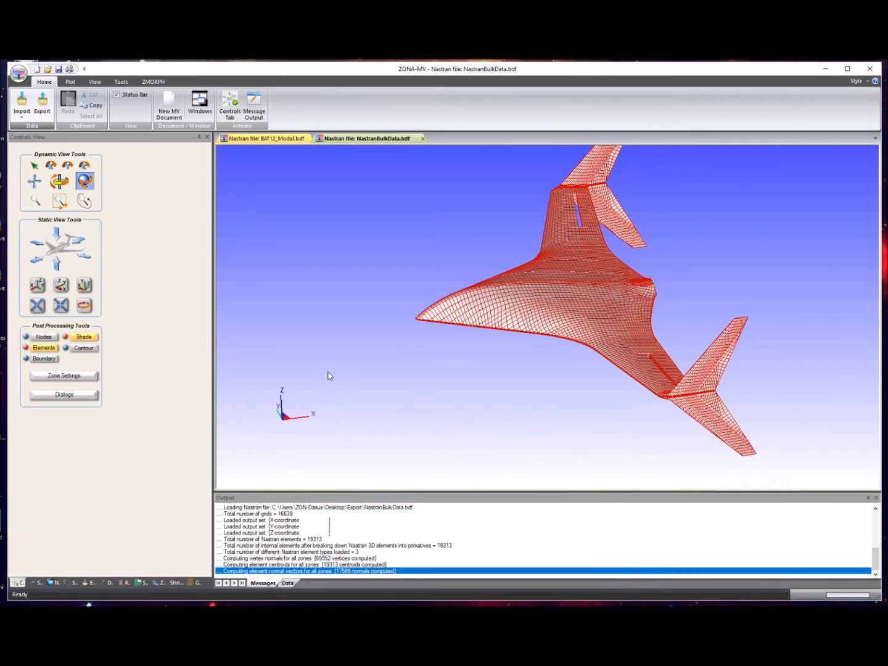
Export the BAT12_Modal zone data in Tecplot (FEPOINT) format instead of bulk data, saving it to the Export folder as Tecplot.plt
left_click(265, 138)
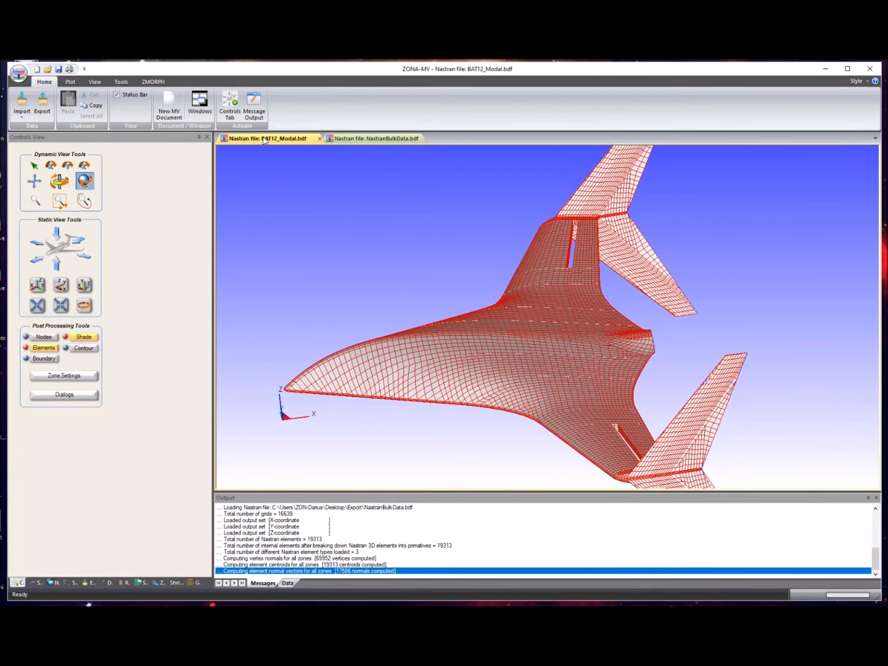
left_click(41, 103)
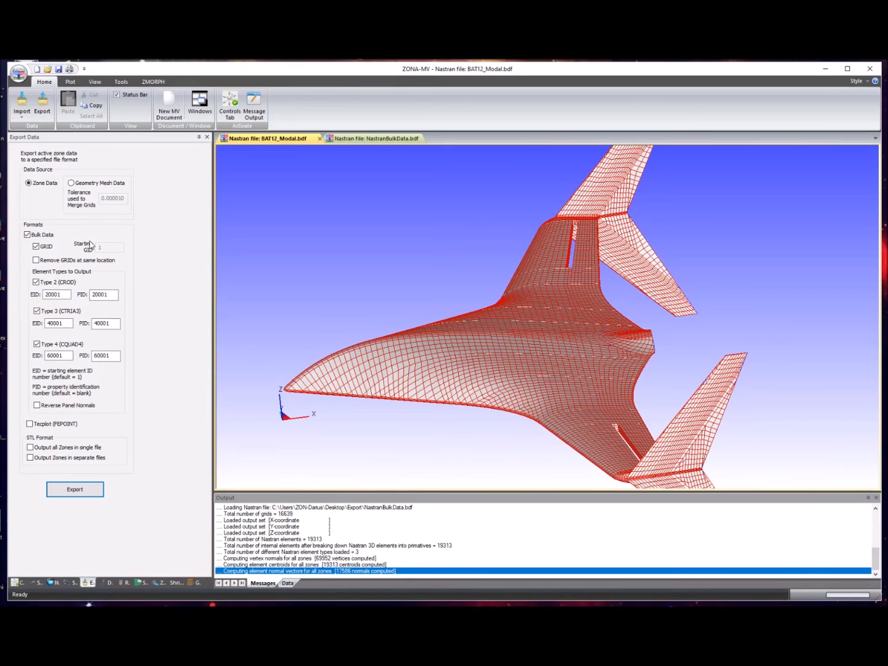
left_click(28, 236)
left_click(29, 424)
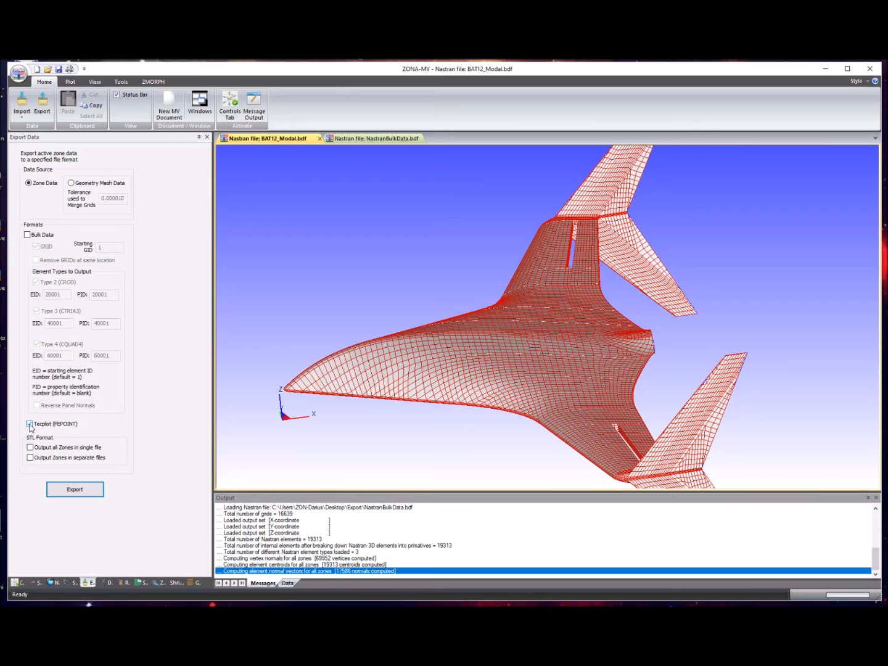
left_click(73, 490)
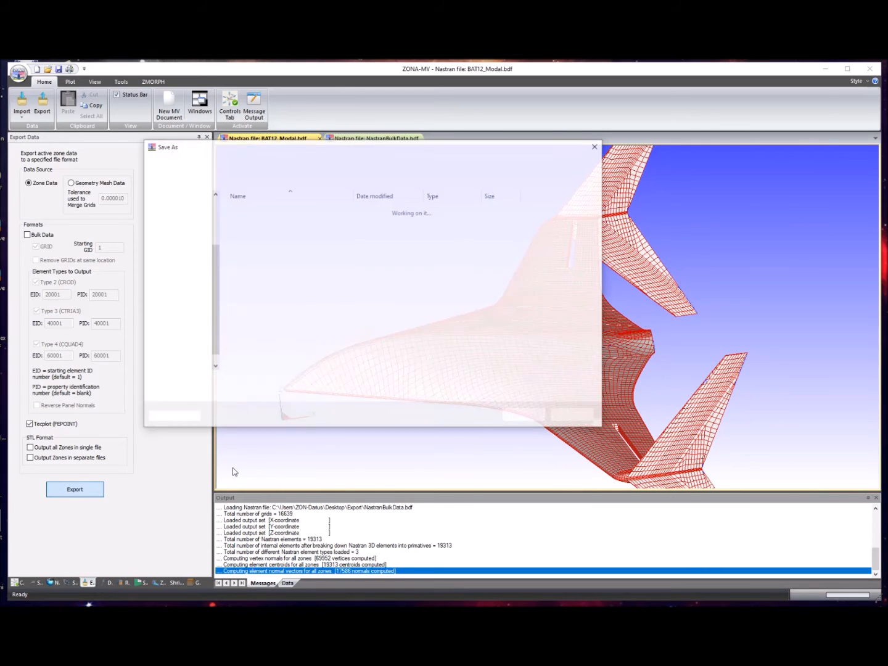
left_click(216, 382)
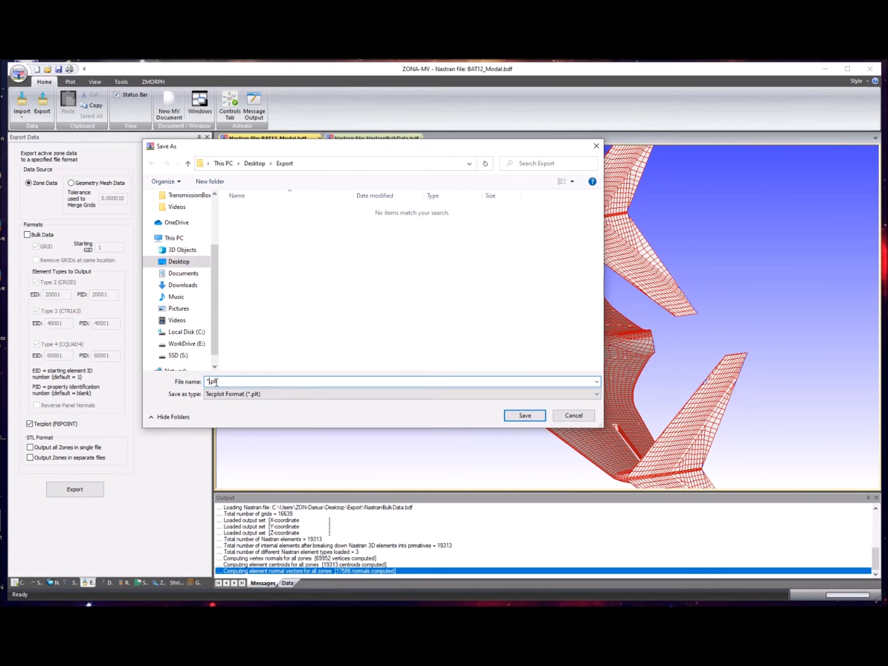
type("Tecplot")
left_click(524, 415)
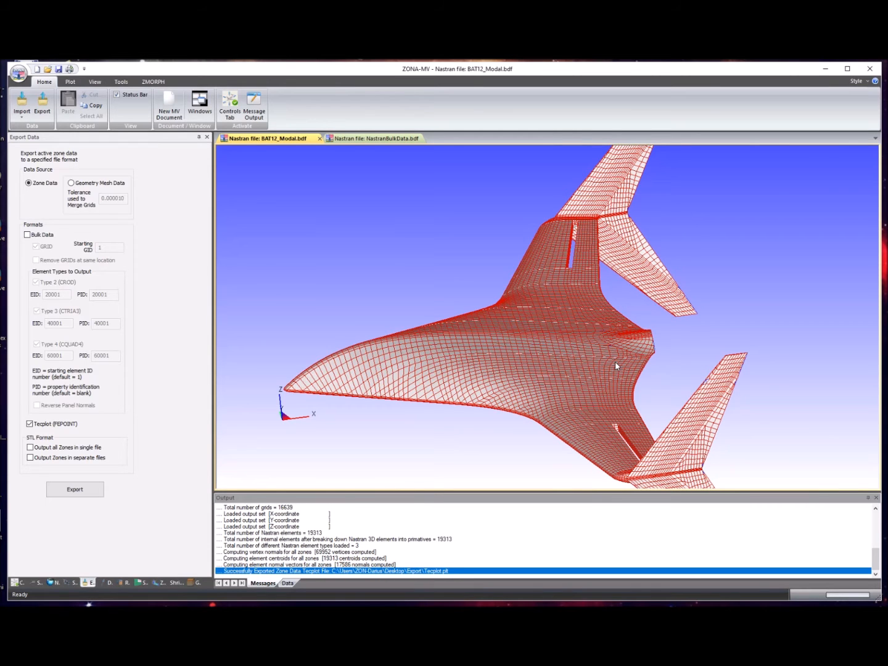
Switch to the Export folder, open Tecplot.plt in gVim and enlarge its window
left_click(825, 68)
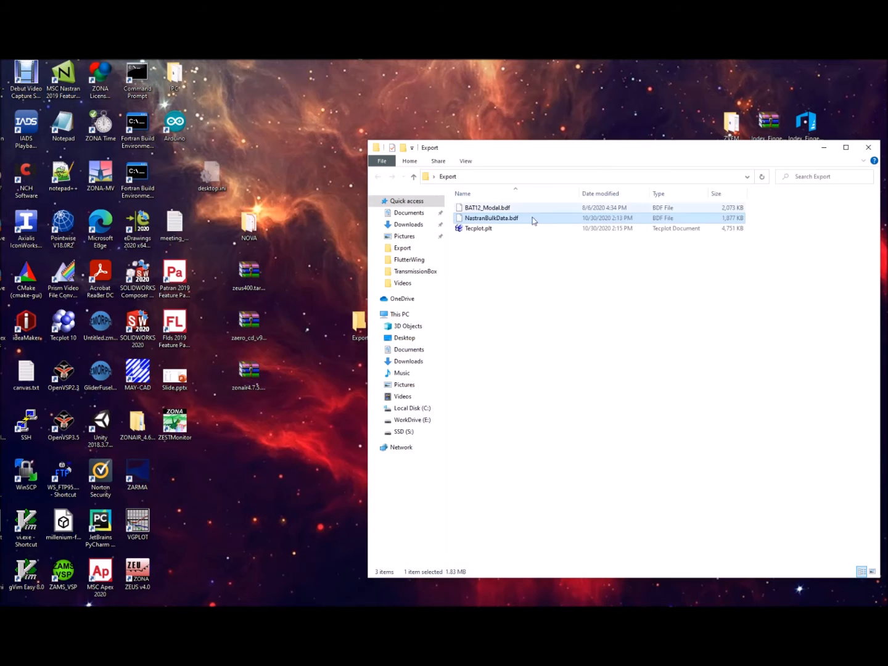
left_click_drag(479, 231, 25, 521)
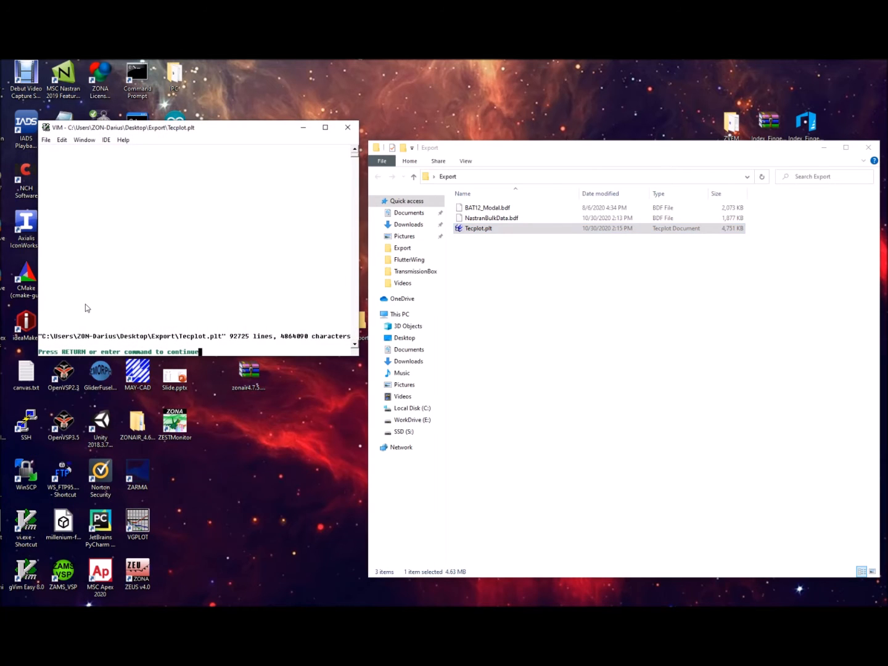
key("Return")
left_click_drag(181, 129, 316, 113)
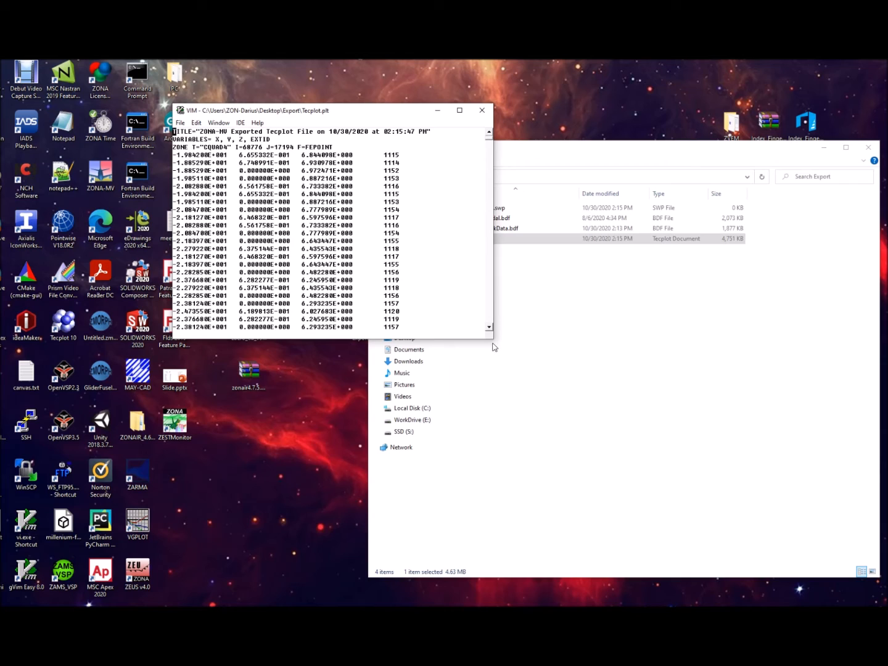
left_click_drag(495, 340, 513, 477)
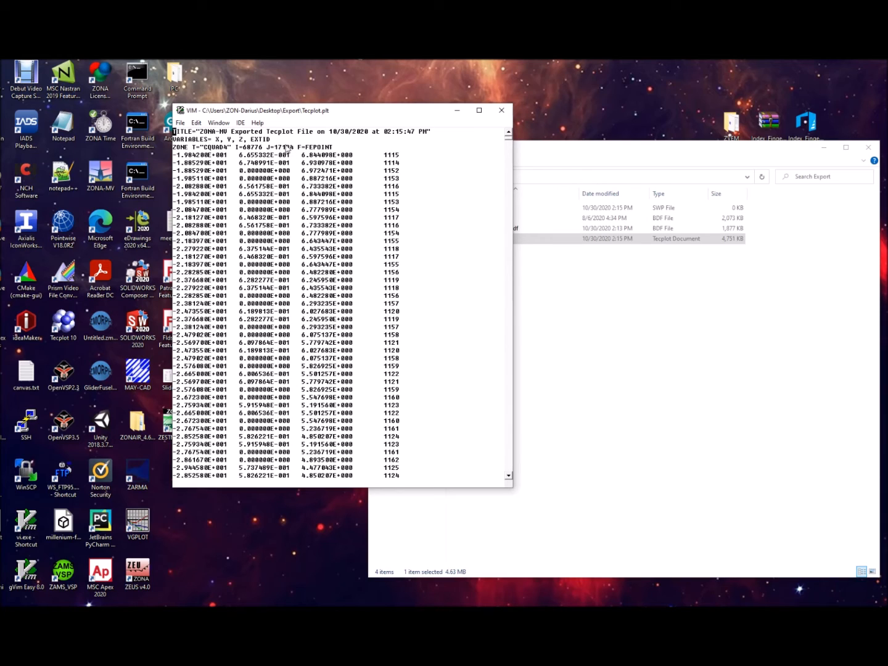
Examine the CQUAD4 zone header, search for ZO to check the CROD and CTRIA3 zone headers, and close the file
left_click_drag(298, 148, 331, 157)
left_click(312, 202)
type("/ZO")
key("Return")
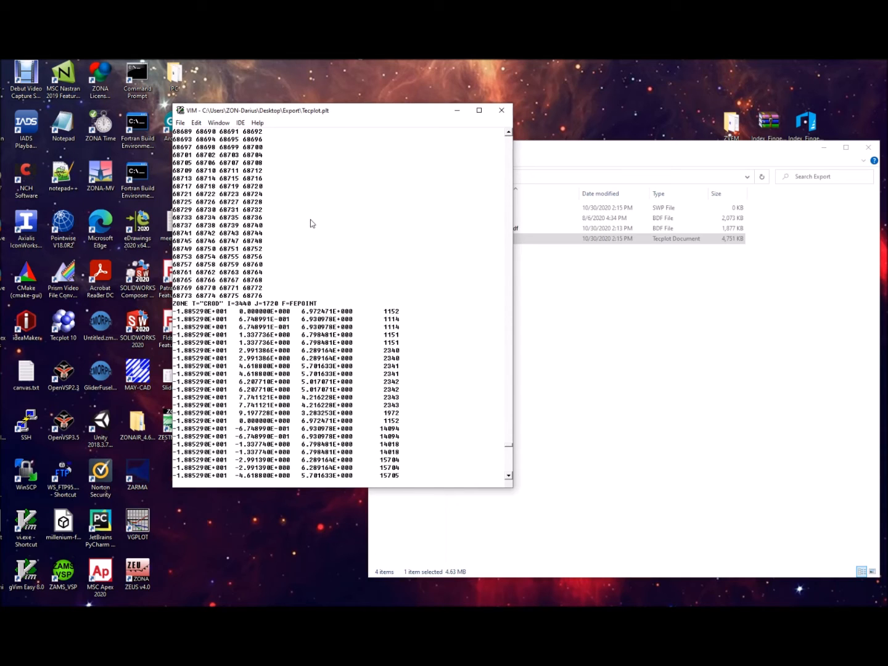
key("n")
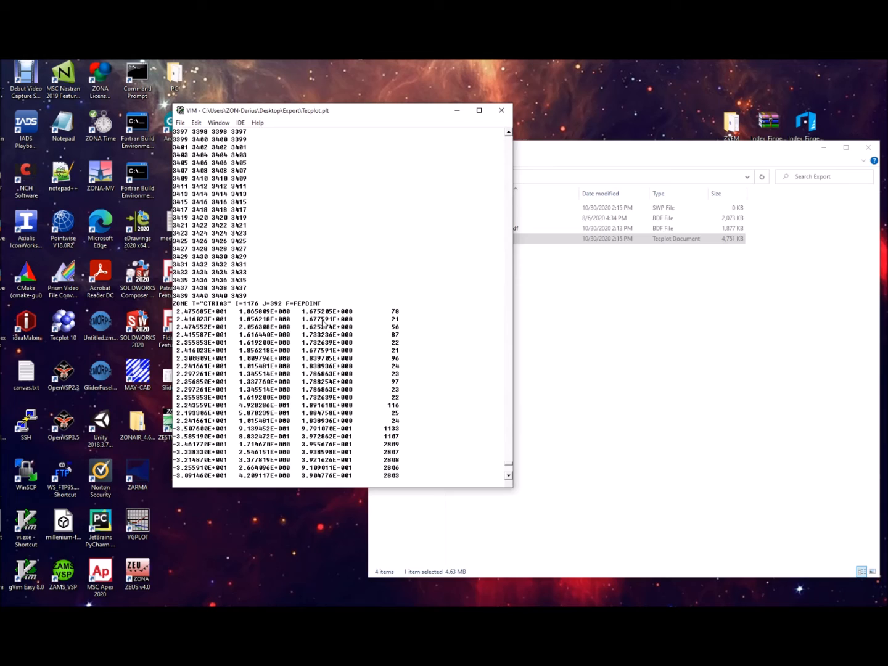
left_click(501, 111)
Switch back to ZONA-MV, create a new document and import Tecplot.plt from the Export folder as a Tecplot file
left_click(558, 616)
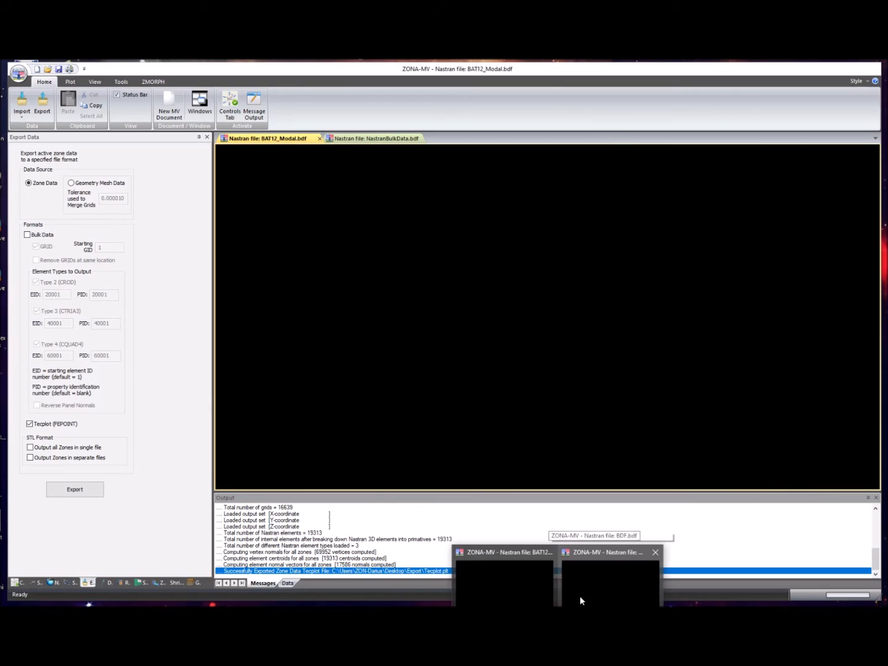
left_click(580, 595)
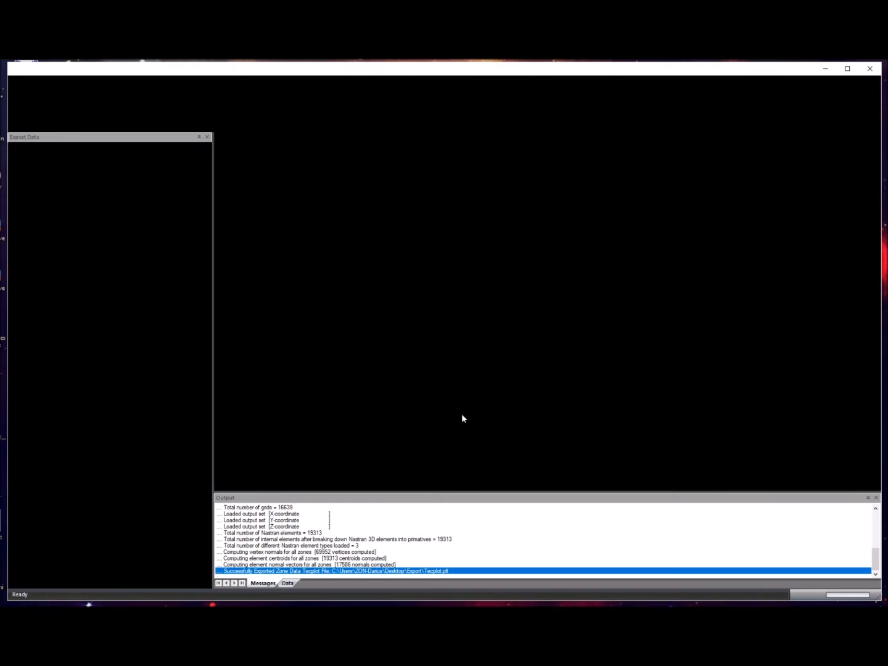
left_click(168, 104)
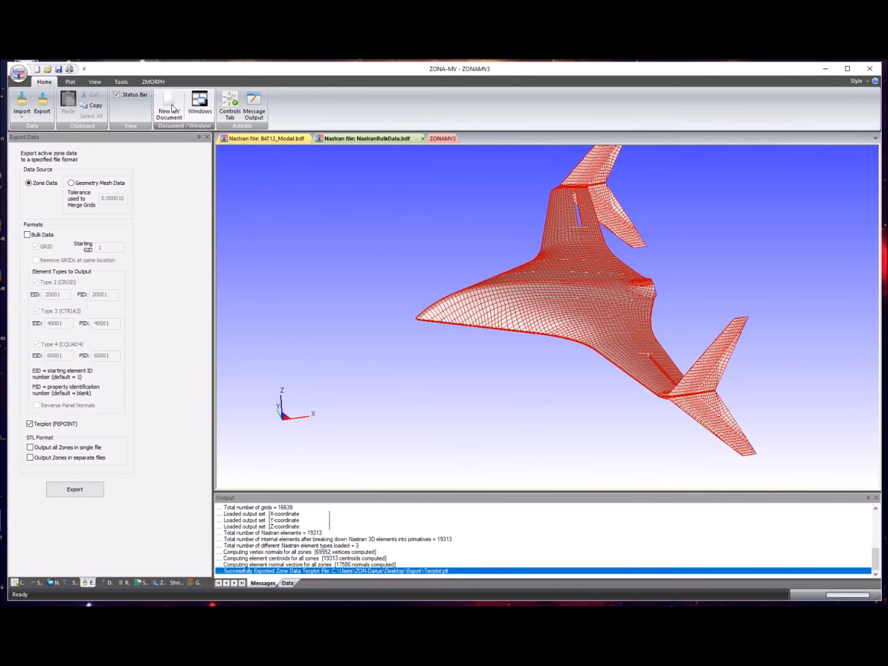
left_click(22, 103)
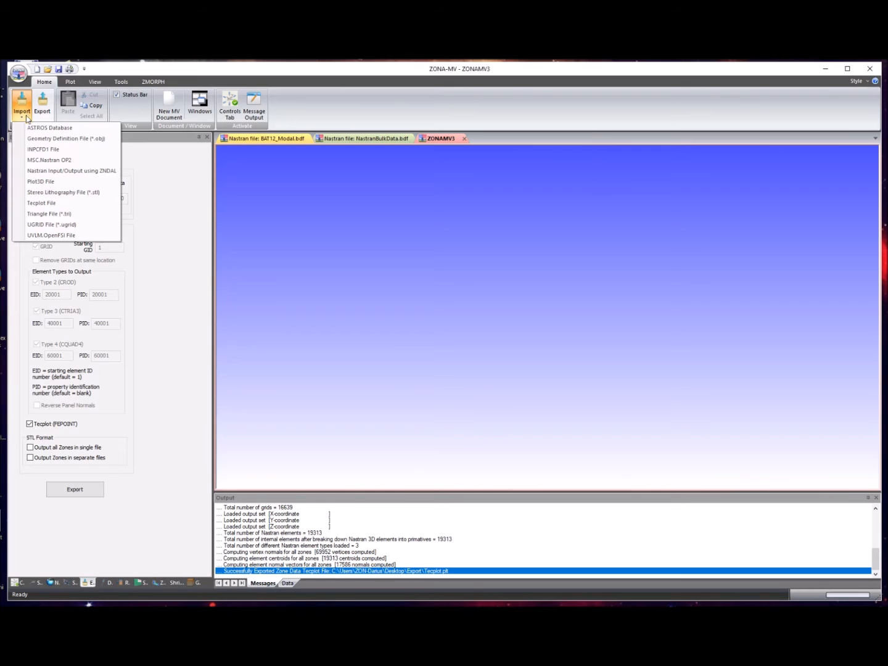
left_click(49, 203)
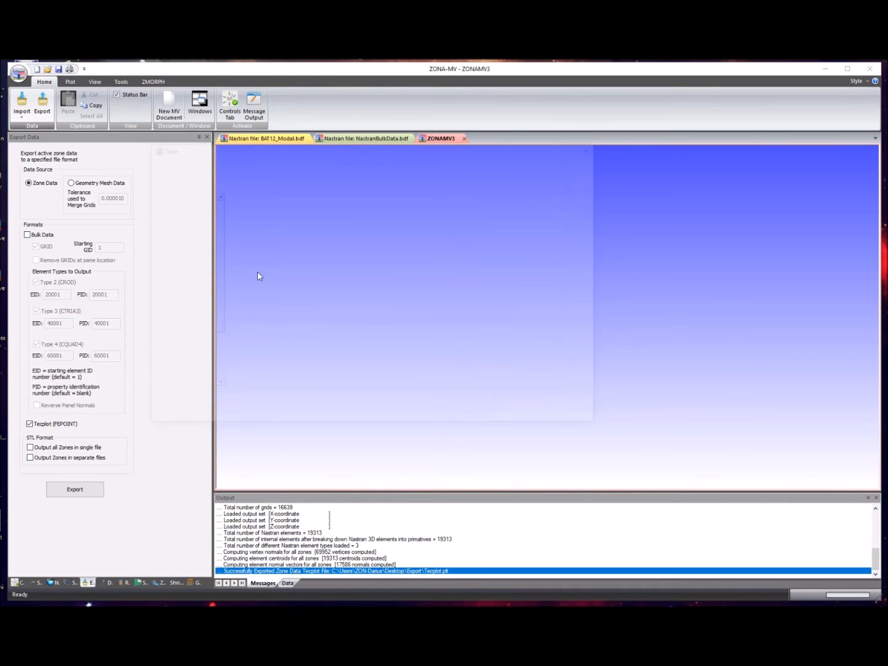
left_click(259, 213)
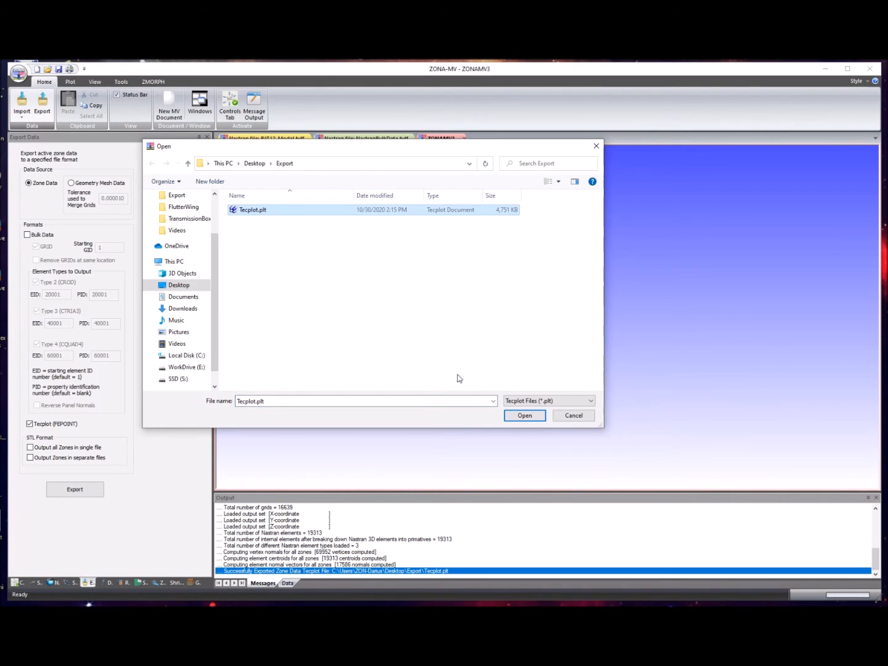
left_click(524, 415)
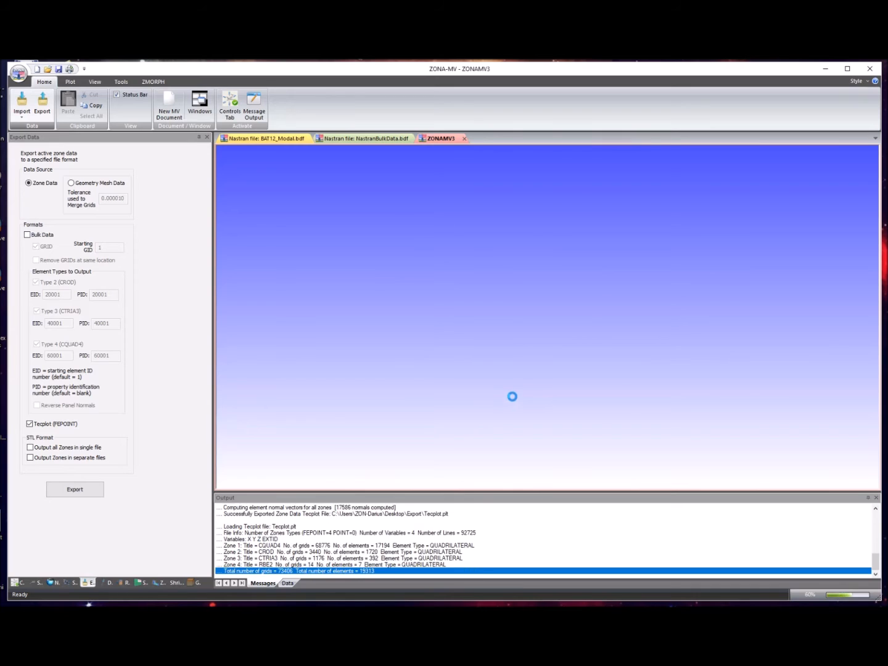
Inspect the imported Tecplot model's mesh and check its CQUAD4, CROD, CTRIA3 and RBE2 zones in Zone Settings
left_click(14, 582)
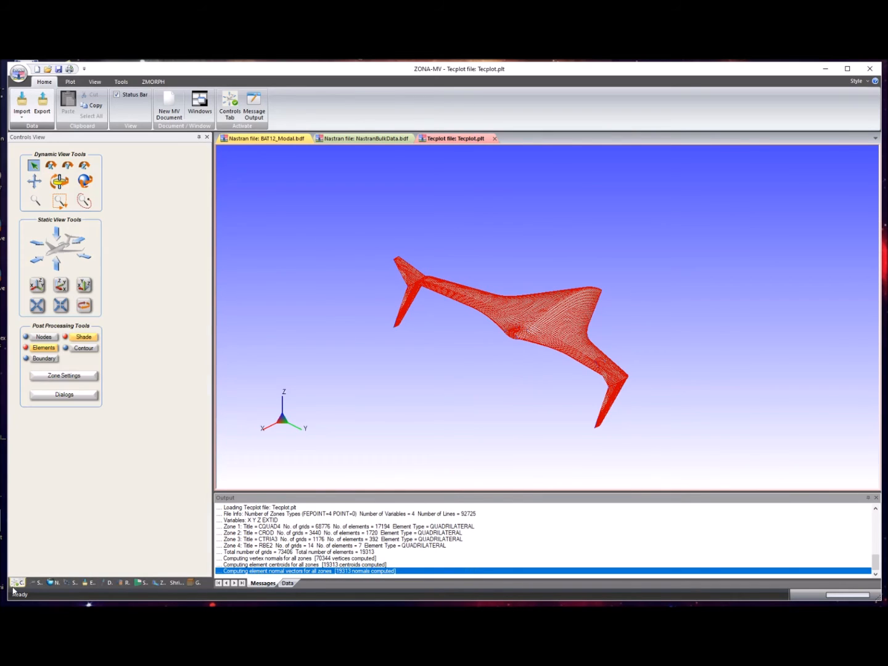
left_click(85, 181)
left_click_drag(369, 343, 525, 353)
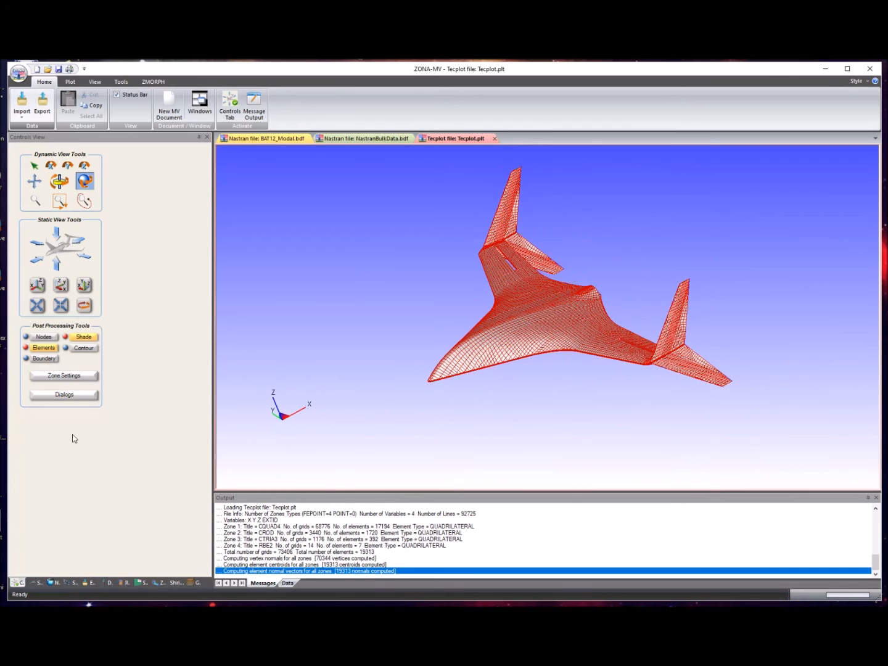
left_click(62, 375)
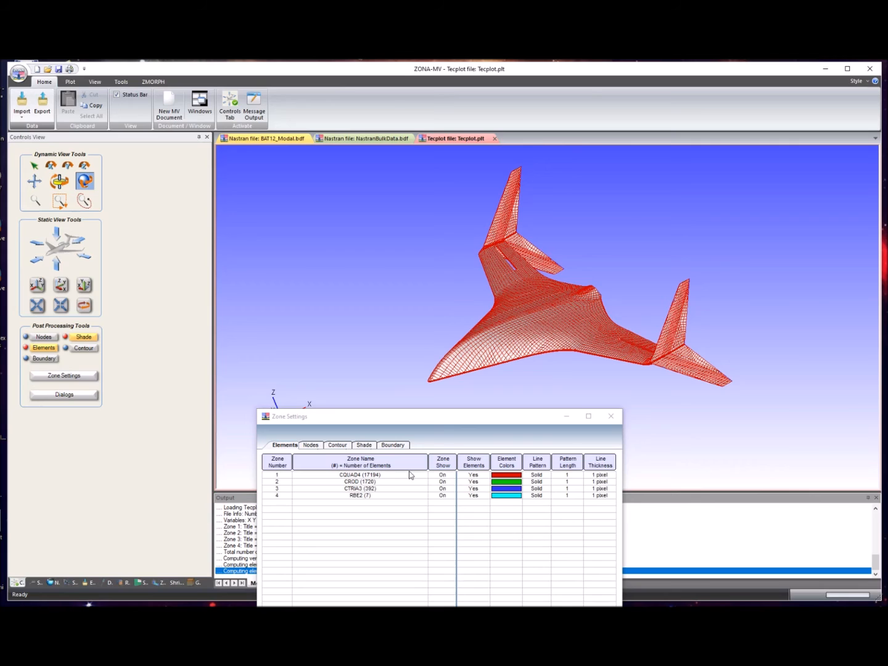
left_click(369, 495)
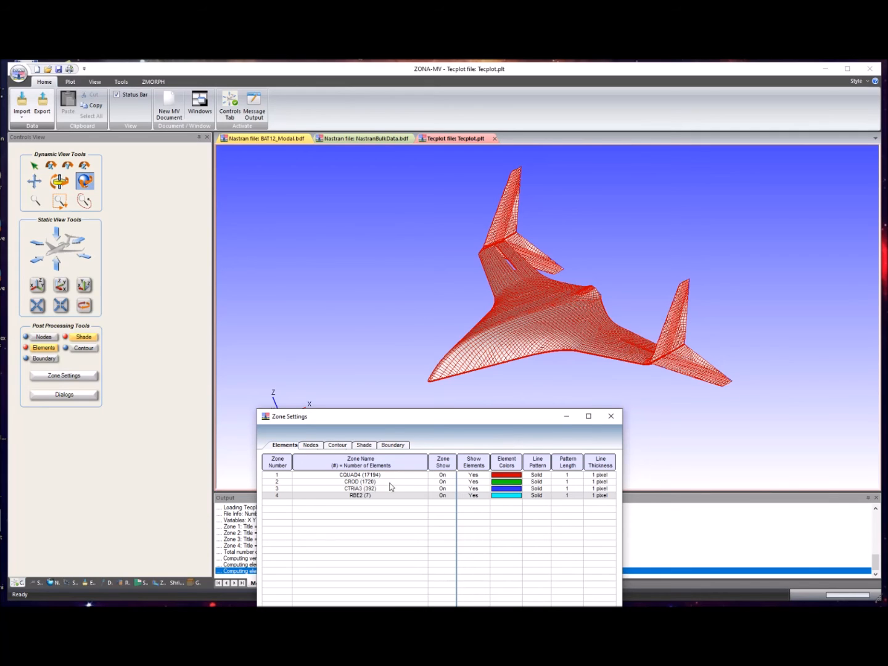
left_click(356, 476)
left_click(353, 482)
left_click(352, 490)
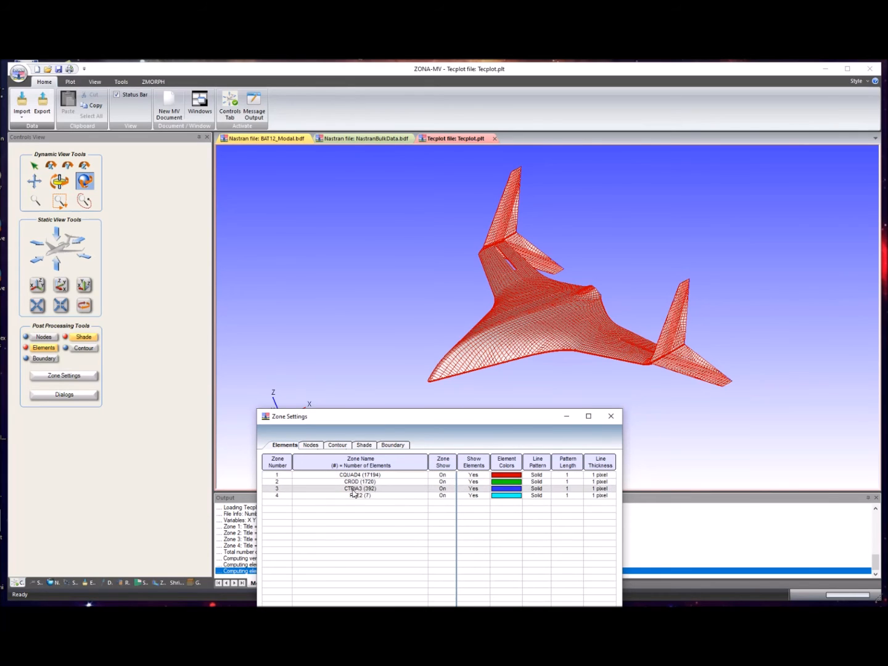
Close Zone Settings, return to the BAT12_Modal.bdf model and export all its zones in a single STL file named STL
left_click(610, 416)
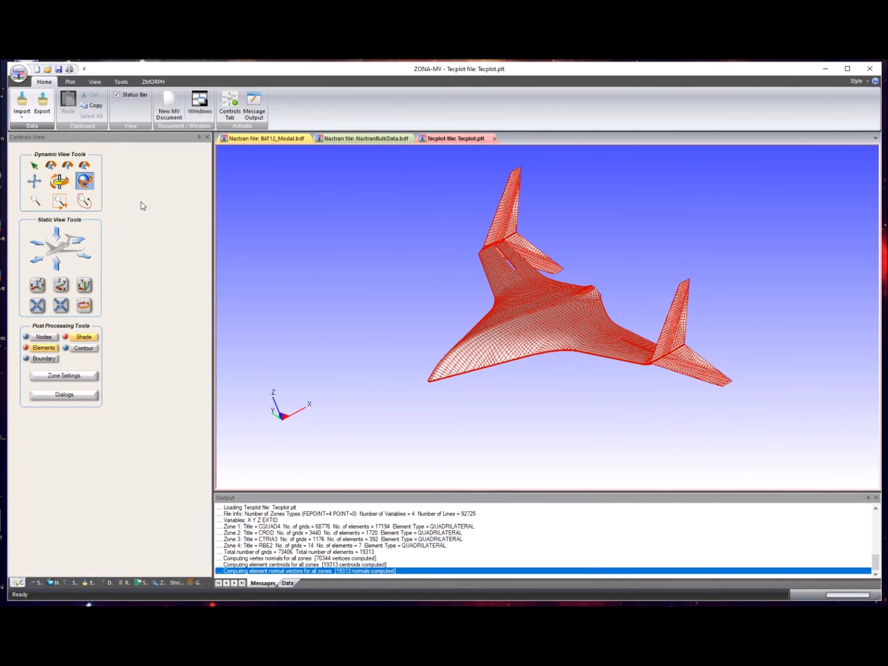
left_click(41, 102)
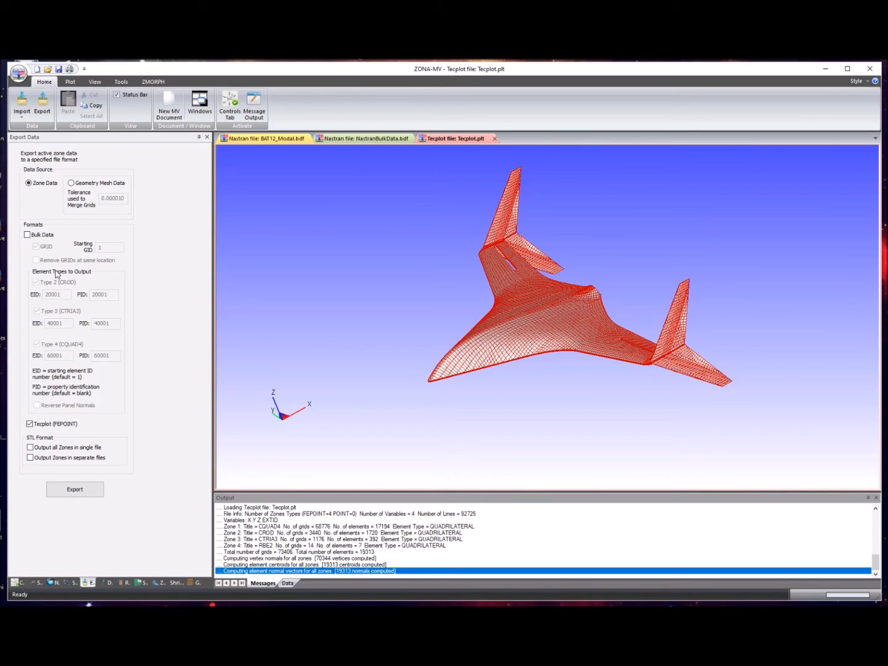
left_click(276, 139)
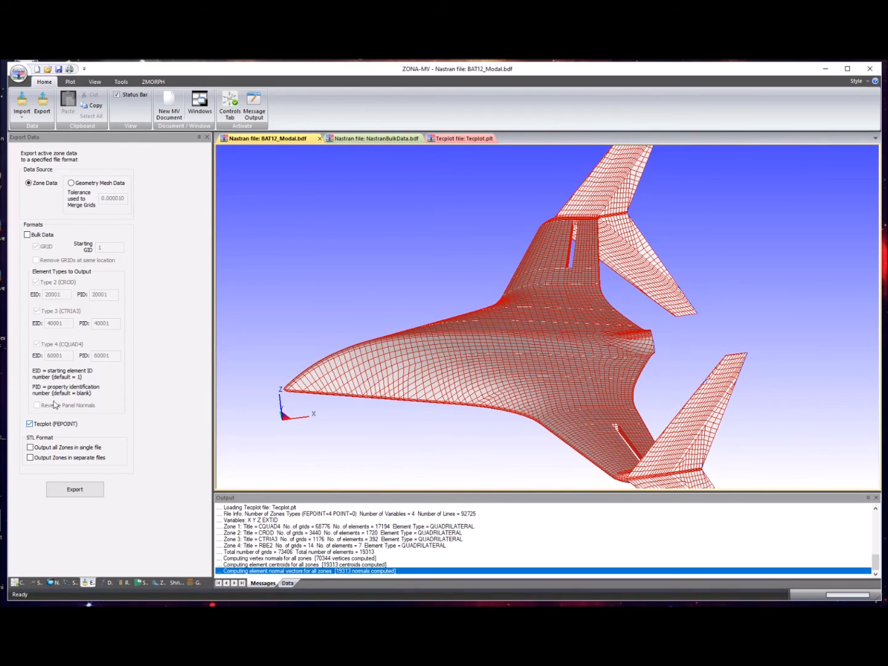
left_click(48, 450)
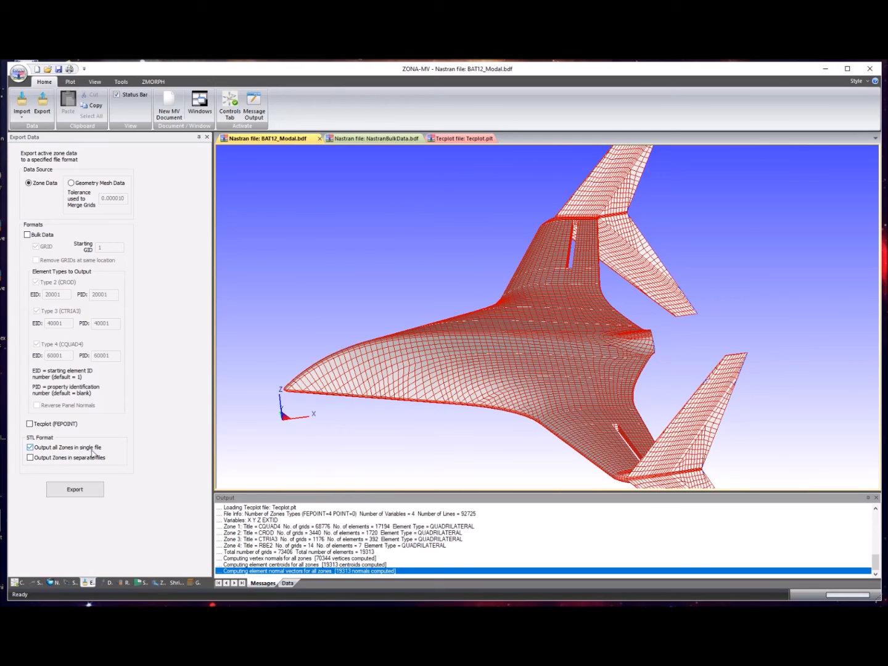
left_click(73, 488)
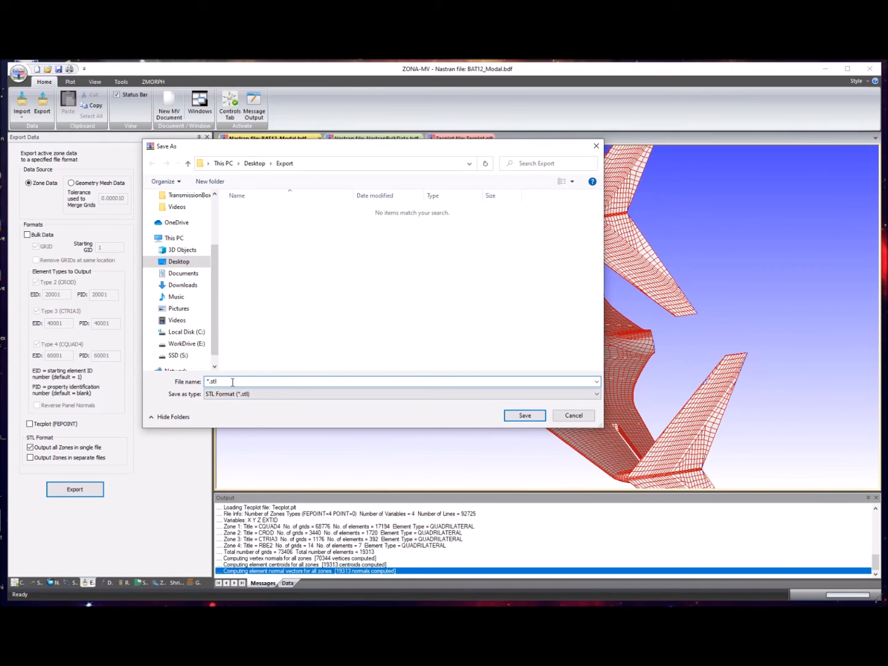
type("STL")
left_click(524, 414)
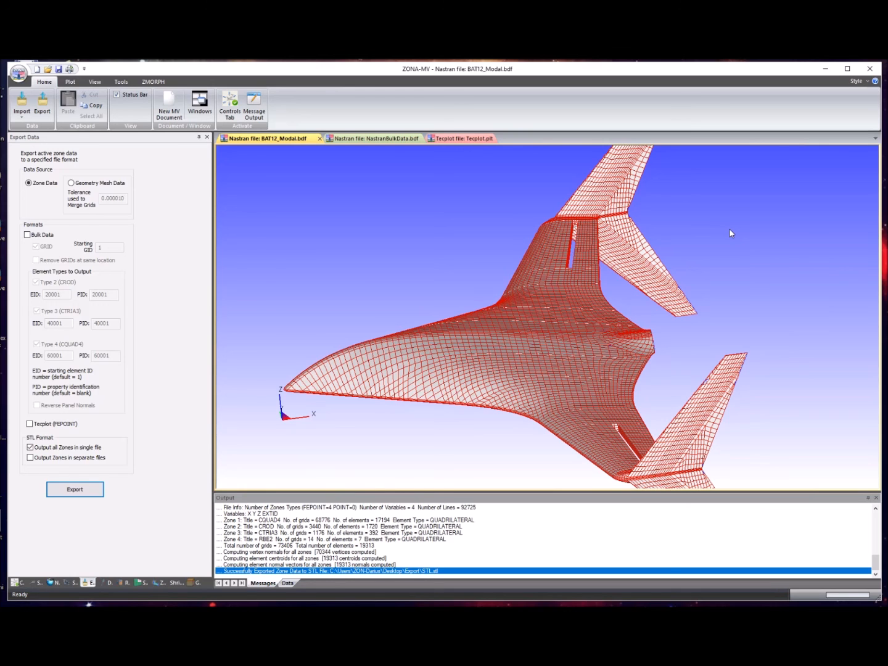
Switch to the Export folder, open STL.stl in gVim, examine its facet normals and vertices in an enlarged window, and close it
left_click(825, 69)
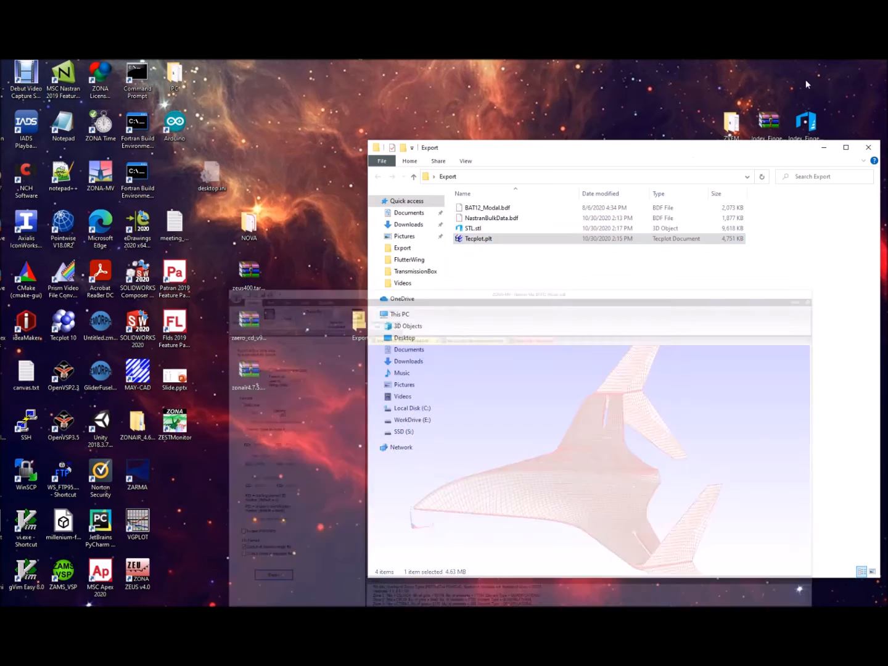
left_click(474, 229)
left_click_drag(474, 228, 26, 521)
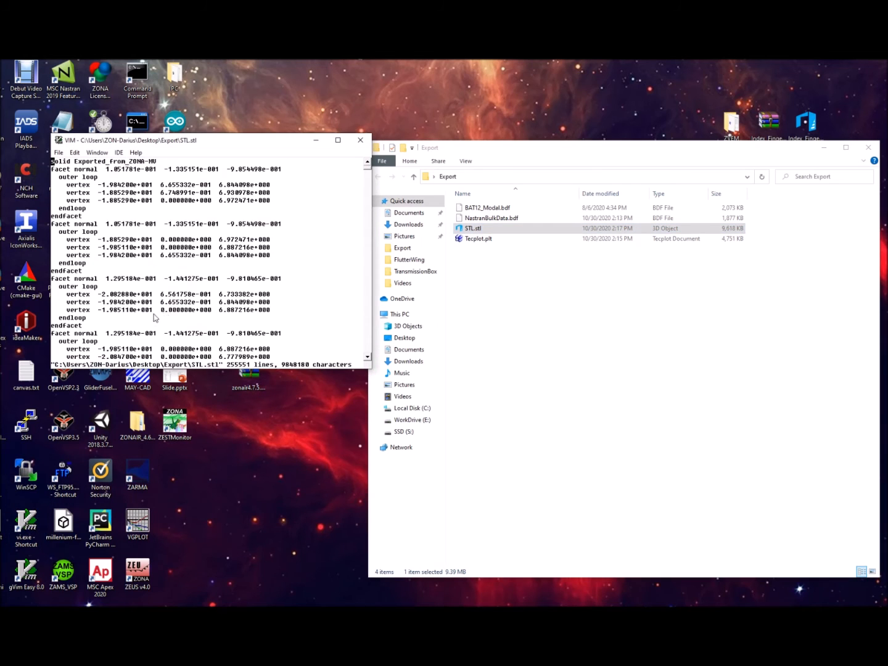
left_click_drag(219, 141, 406, 112)
left_click_drag(552, 342, 642, 462)
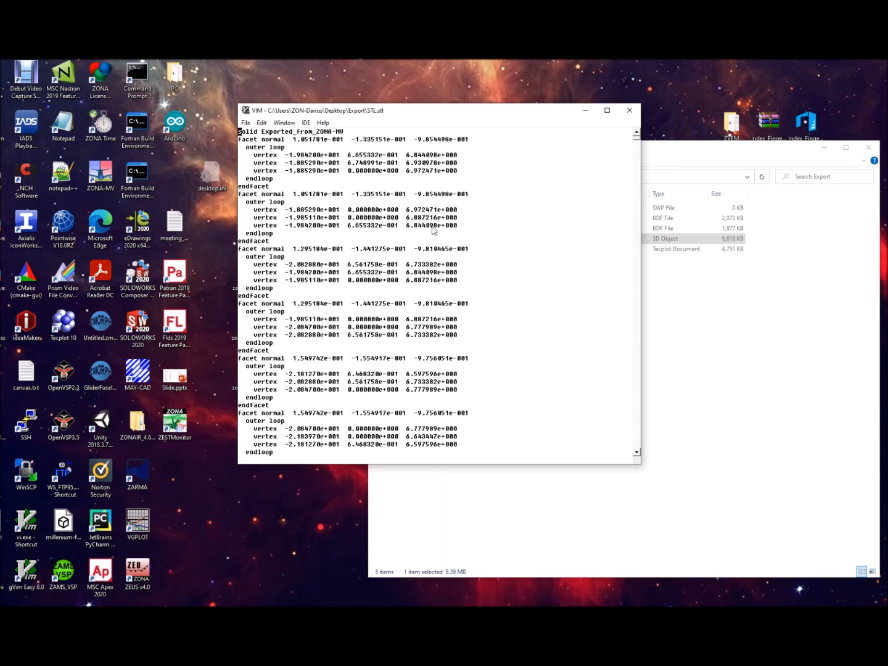
scroll(475, 194, "down", 20)
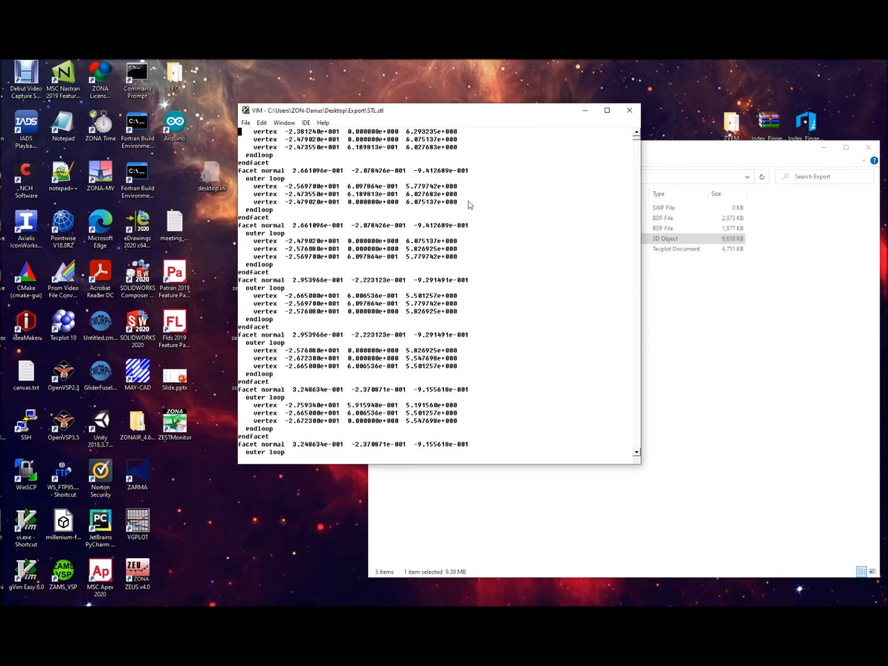
left_click(630, 109)
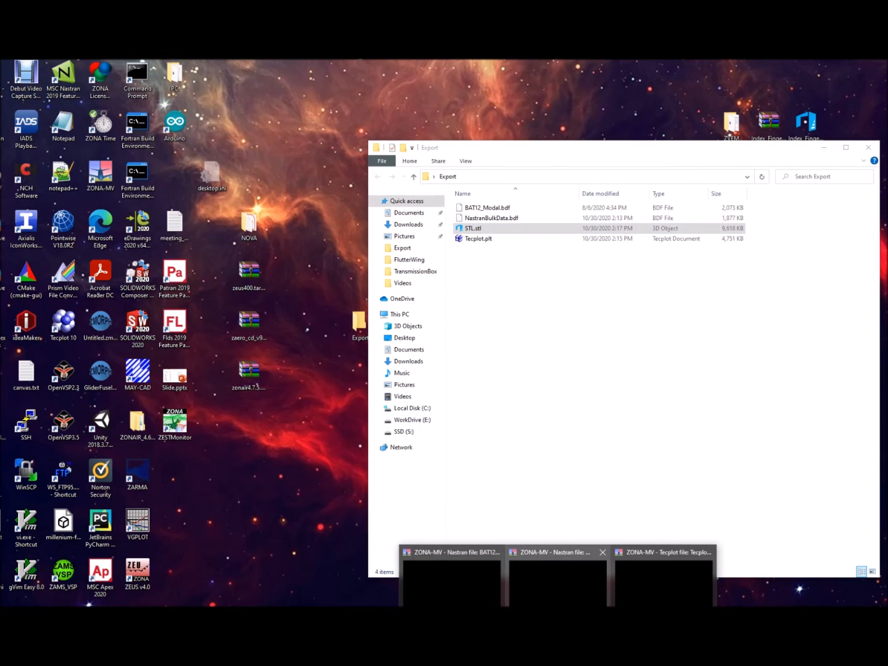
Switch back to ZONA-MV, create a new document and import STL.stl from the Export folder as a stereolithography file
left_click(452, 585)
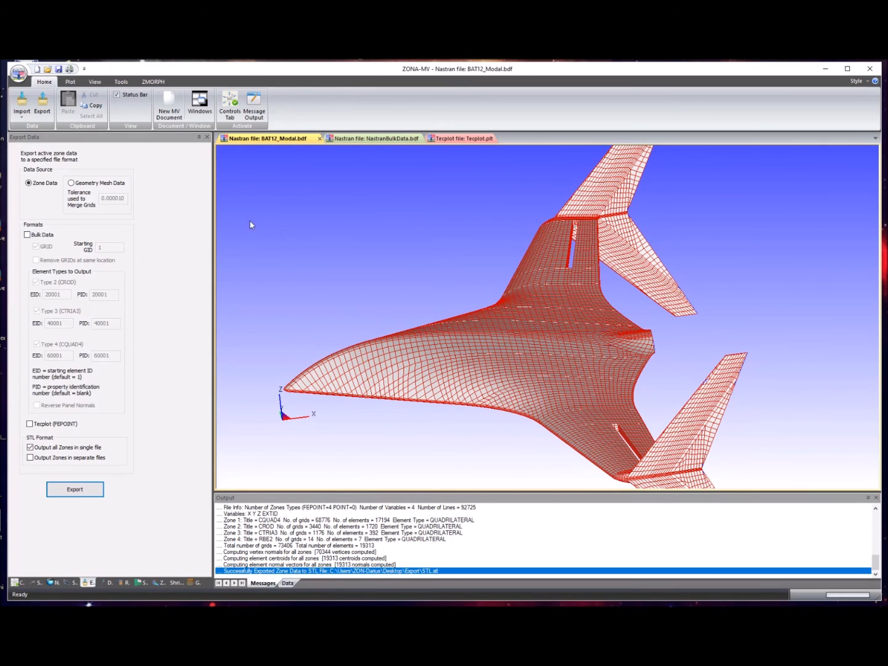
left_click(170, 102)
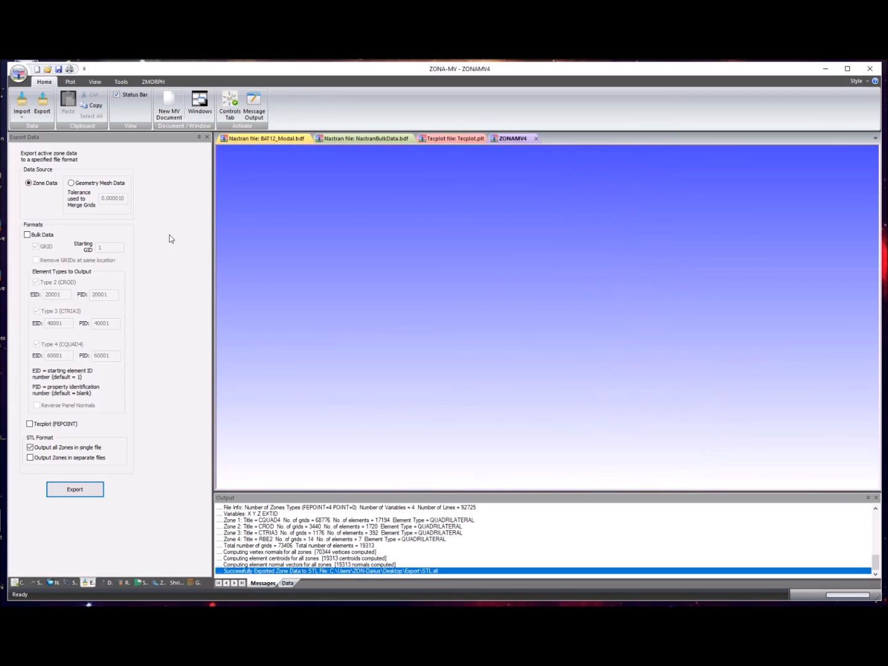
left_click(21, 115)
mouse_move(46, 198)
left_click(87, 205)
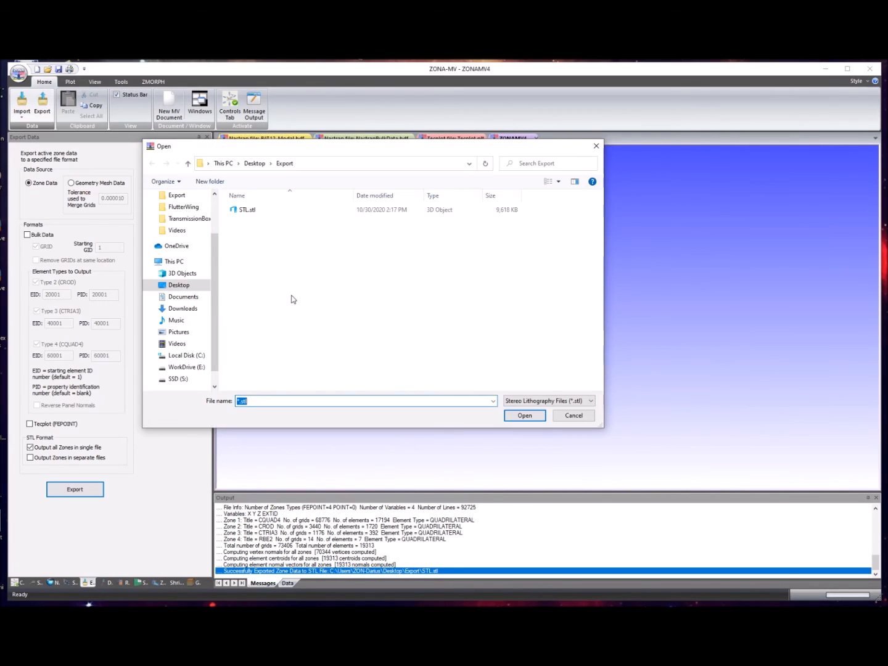
left_click(235, 211)
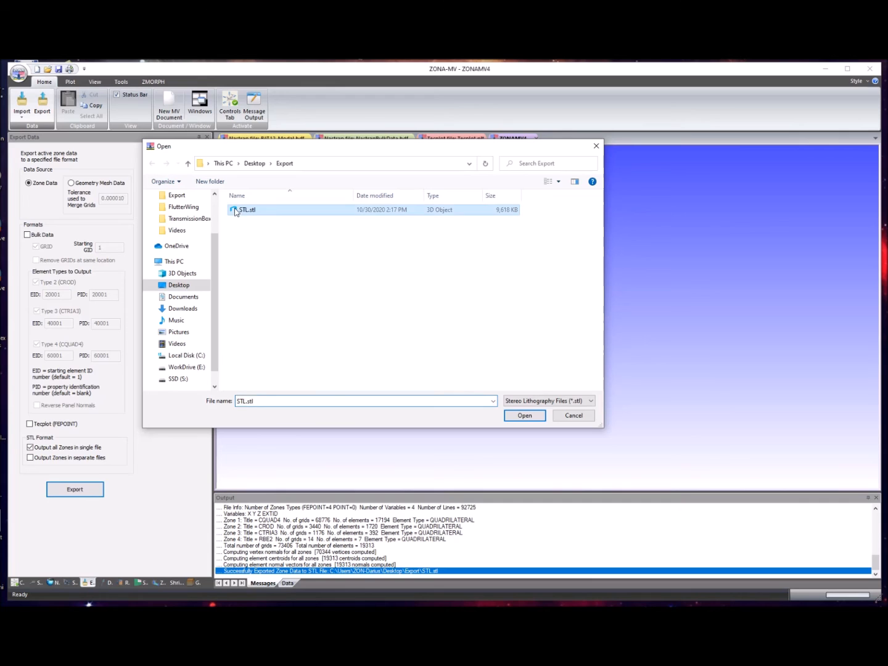
left_click(525, 415)
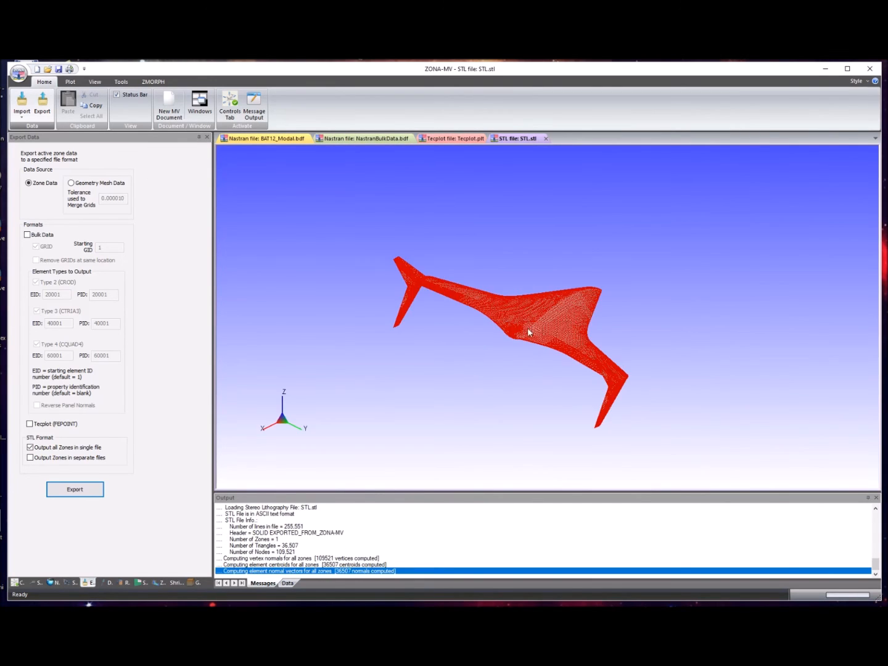
Inspect the imported STL model's mesh from several angles and check its zone list in Zone Settings
left_click(17, 582)
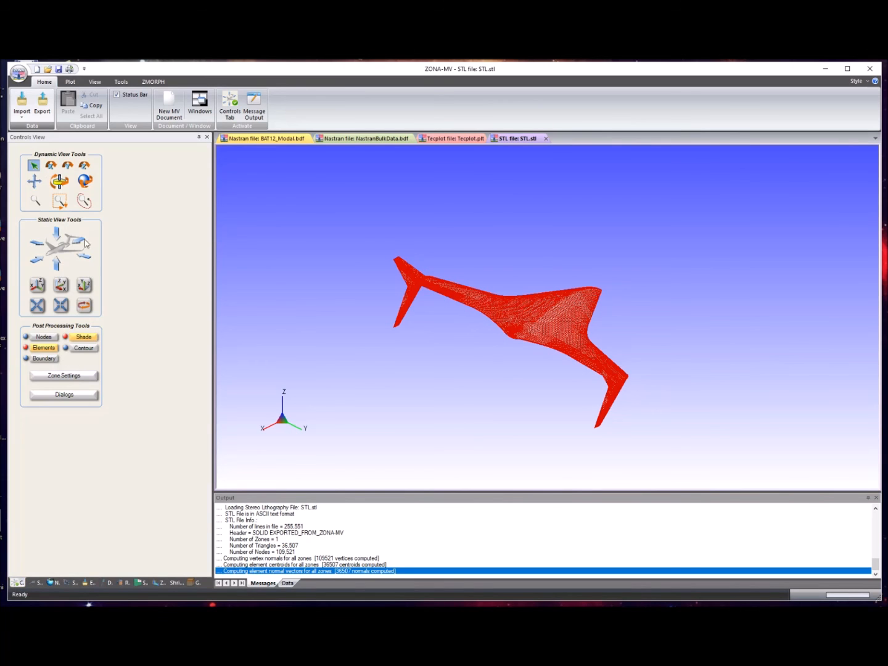
left_click_drag(422, 355, 579, 312)
right_click_drag(579, 313, 499, 343)
scroll(499, 343, "down", 2)
middle_click_drag(480, 375, 546, 368)
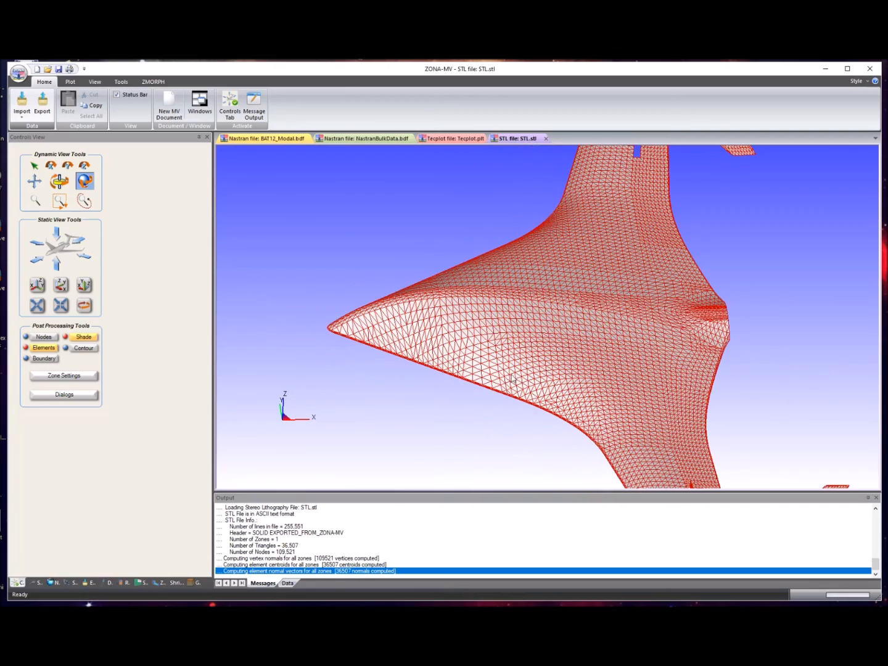
left_click_drag(460, 385, 523, 347)
left_click_drag(580, 349, 555, 340)
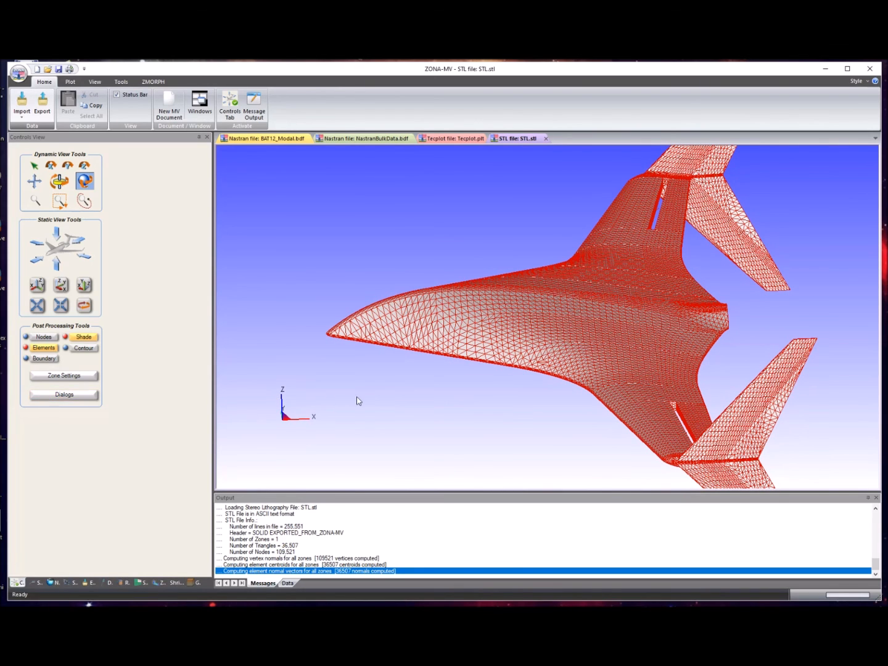
left_click_drag(403, 400, 405, 402)
left_click(63, 375)
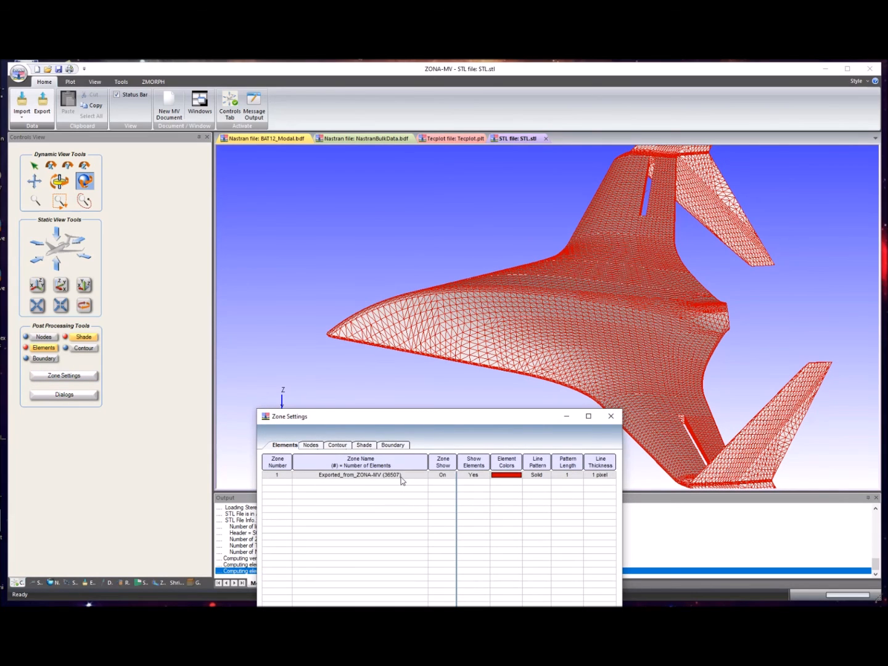
left_click(611, 416)
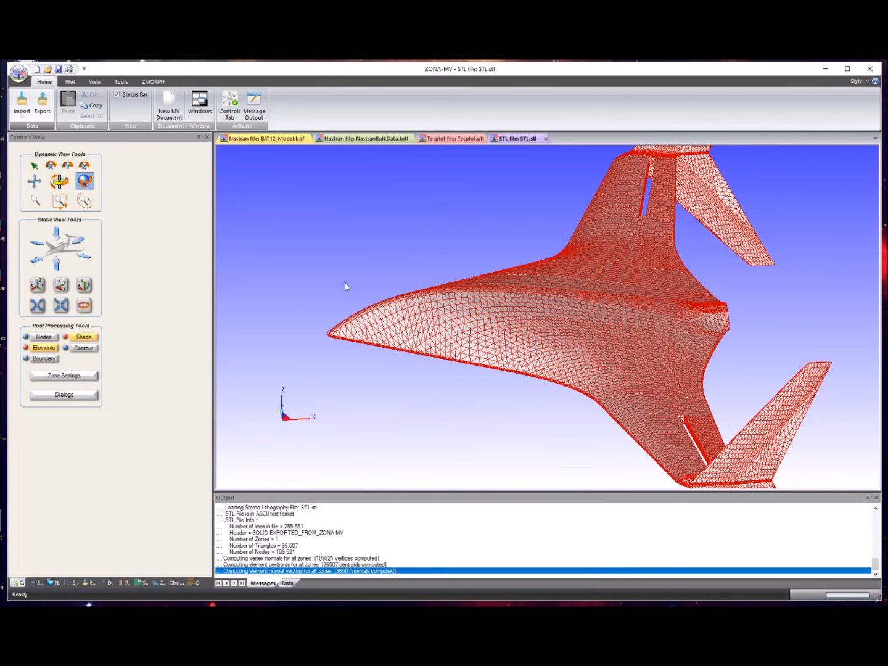
Open the data export options again
left_click(41, 104)
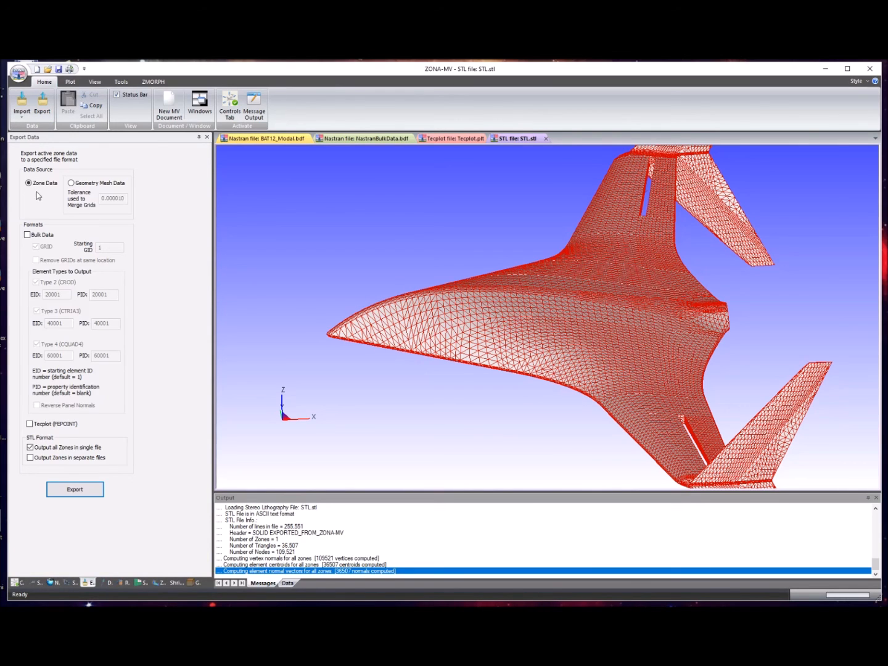